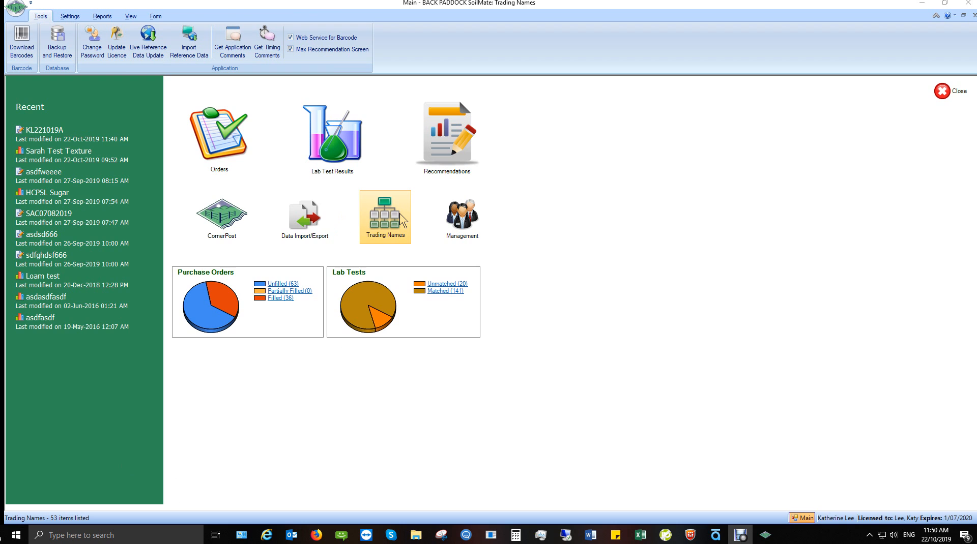
Open the Trading Names module and add a trading name called "Trading Name Here".
click(399, 213)
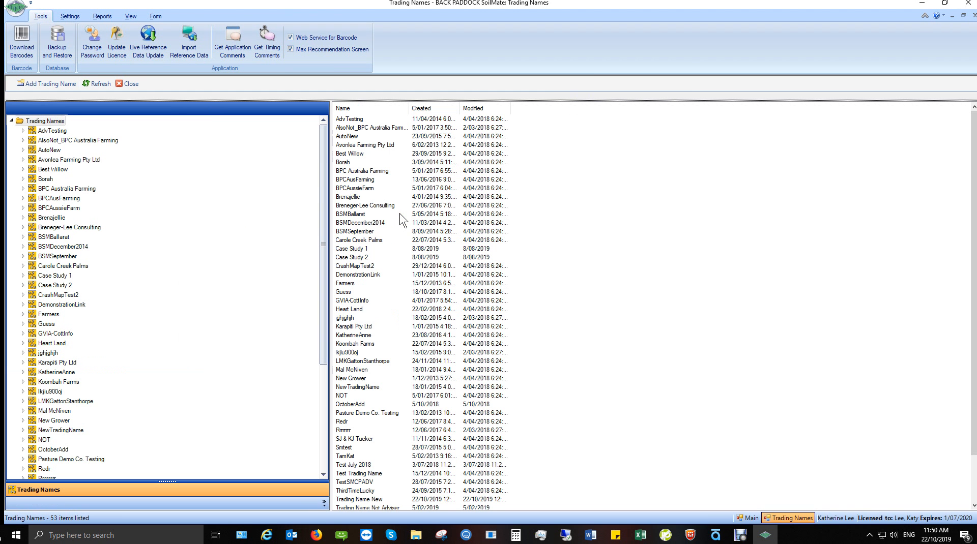
click(58, 82)
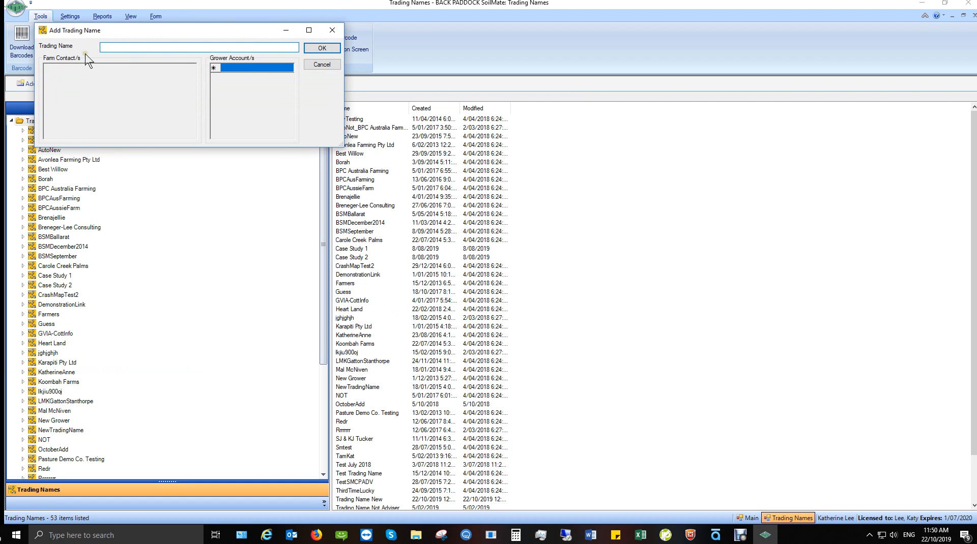
text(Trading Name)
key(BackSpace)
key(BackSpace)
key(BackSpace)
text(ame Here)
click(319, 48)
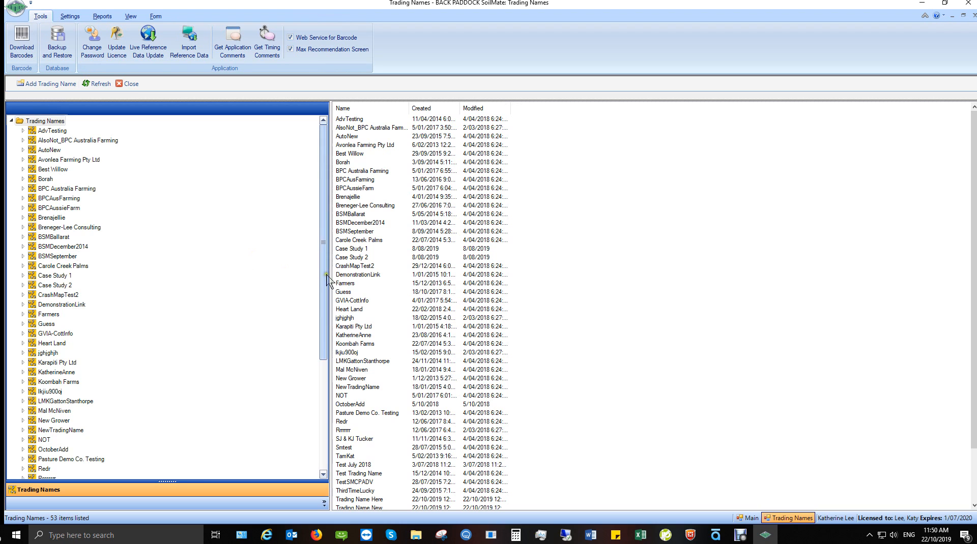
Add a farm named "Farm Here" under Trading Name Here, assigning an existing contact.
drag(324, 279, 331, 407)
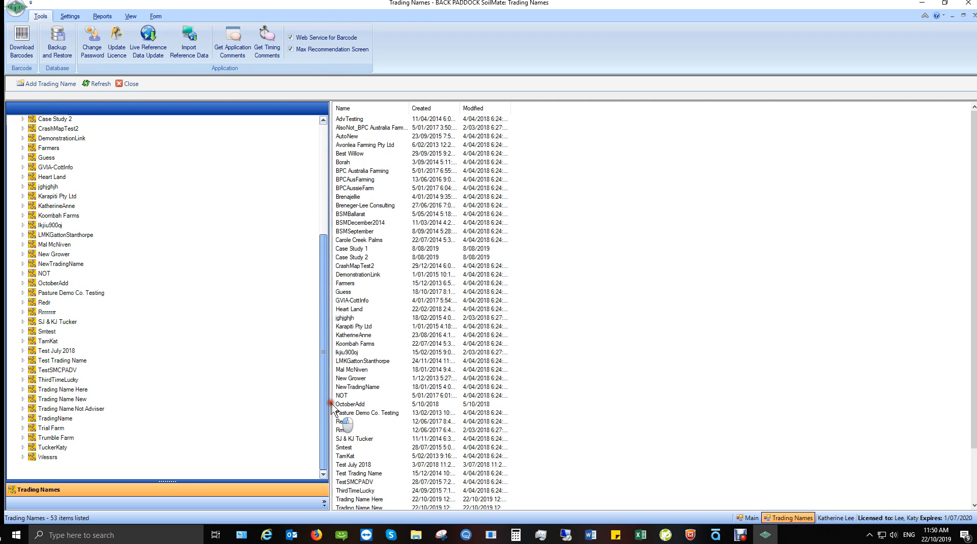
click(71, 390)
drag(324, 351, 336, 211)
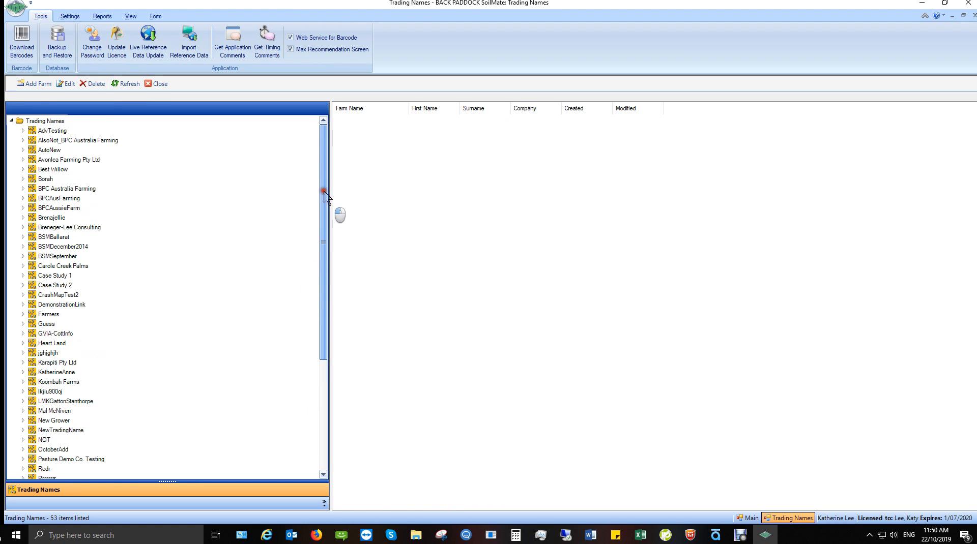
click(40, 84)
text(Farm Here)
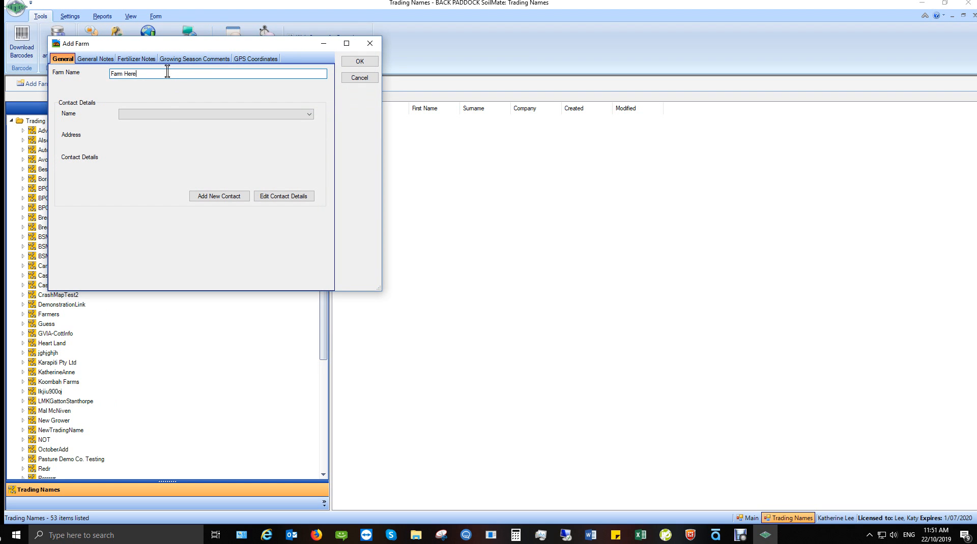
click(165, 113)
click(167, 151)
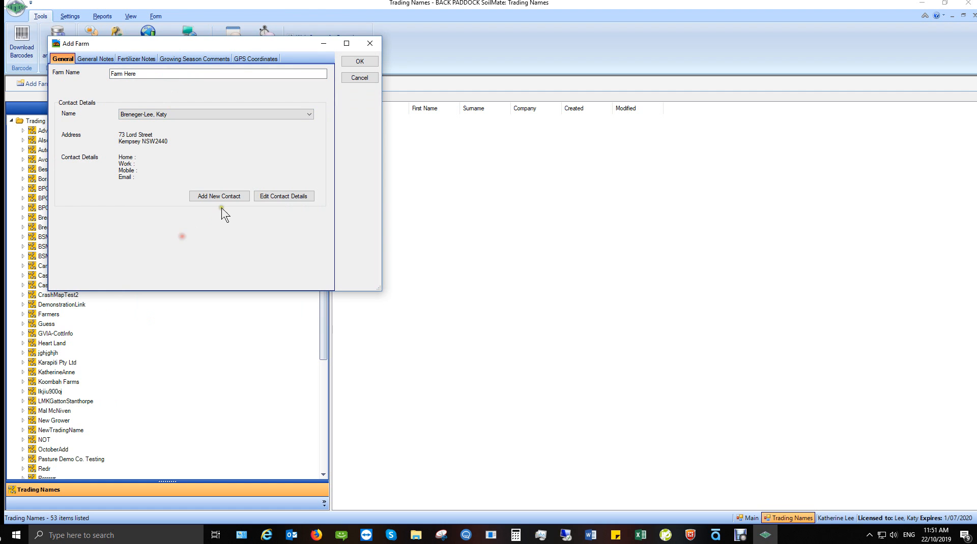
click(221, 198)
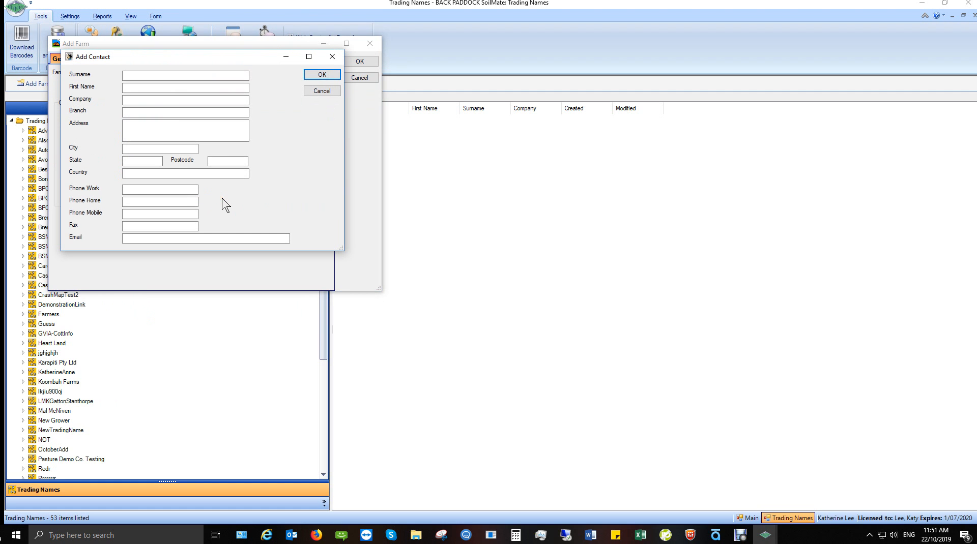
click(321, 90)
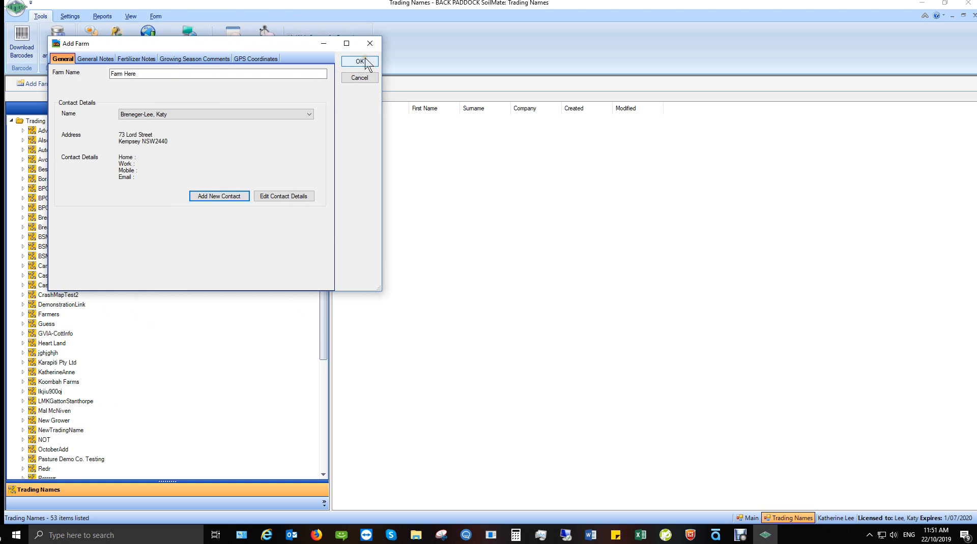
click(362, 62)
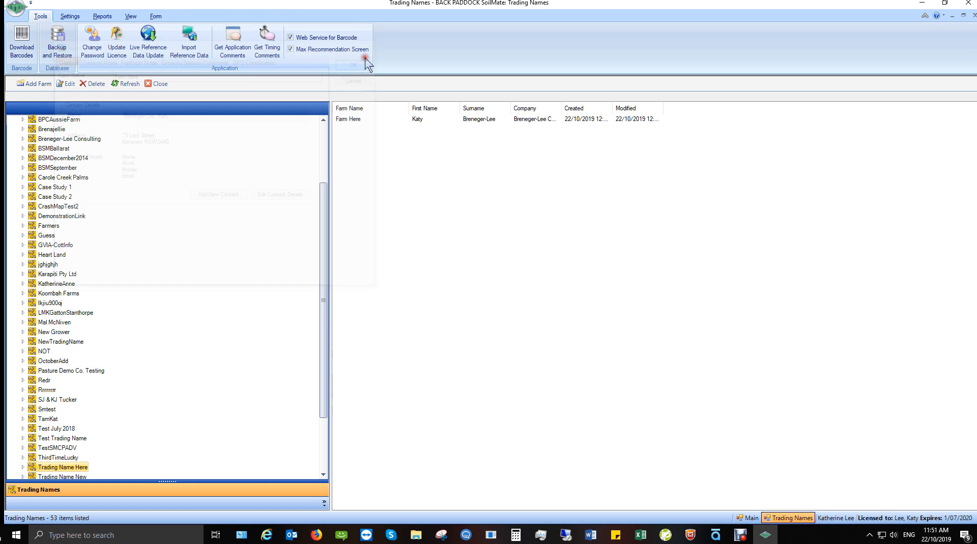
Add a paddock named "Paddock" to Farm Here under Trading Name Here, and close Trading Names.
click(23, 467)
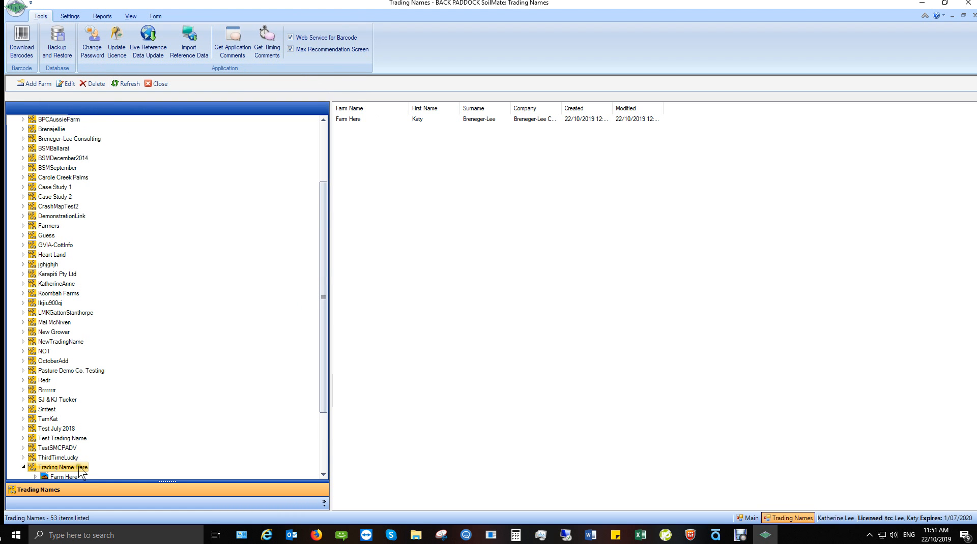
scroll(84, 473, down, 1)
click(49, 453)
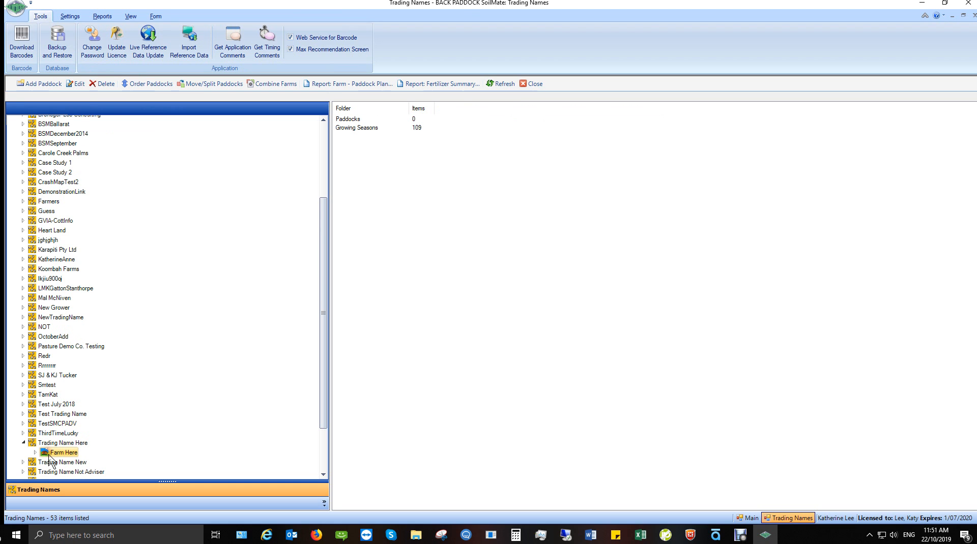
click(45, 87)
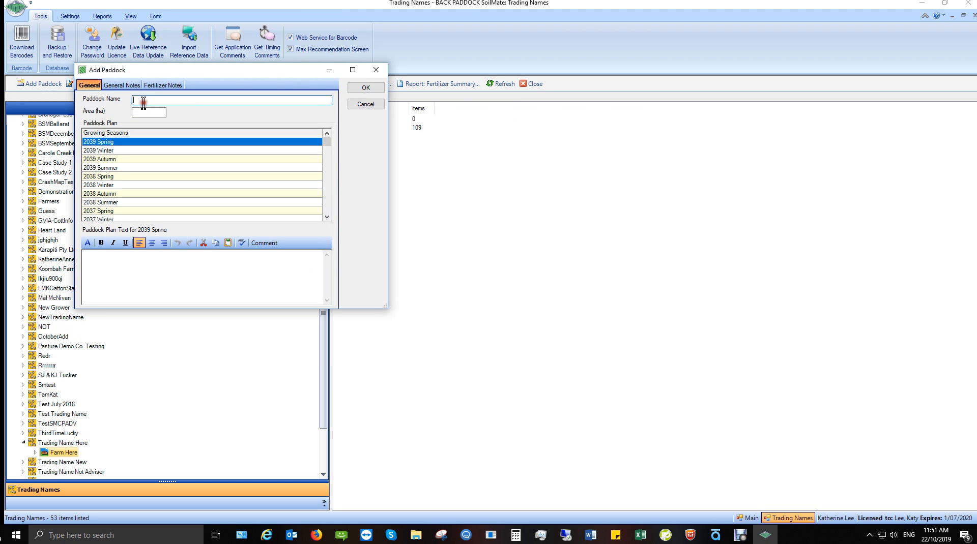
text(Paddock)
click(360, 90)
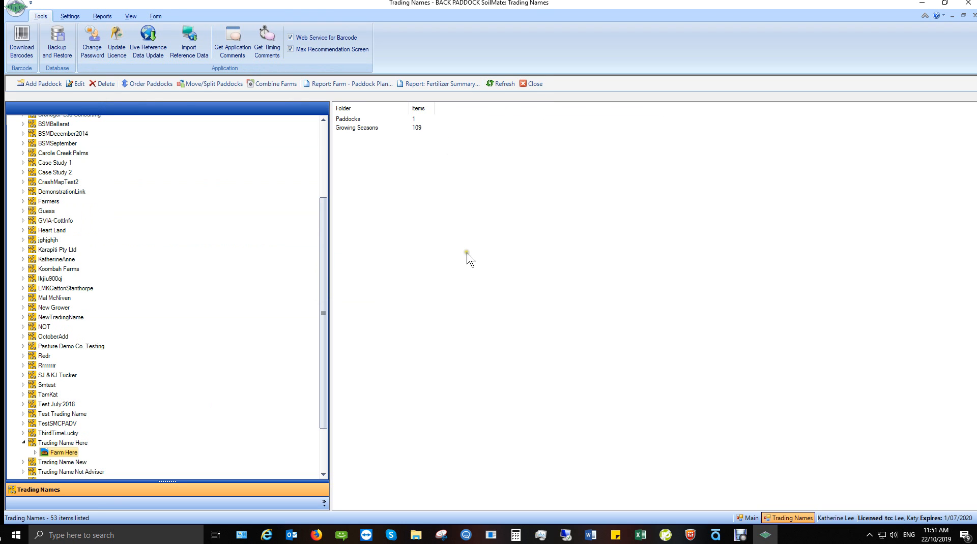
click(540, 84)
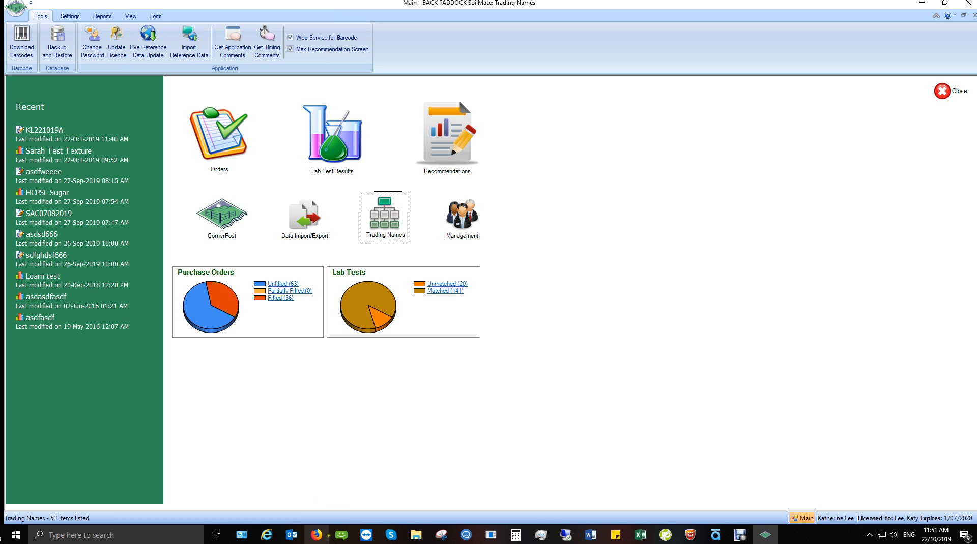
Switch to Firefox, open the SoilMate Lab Products page from the SoilMate home page, and select Nutrient Advantage Lab for the complete products list.
click(316, 536)
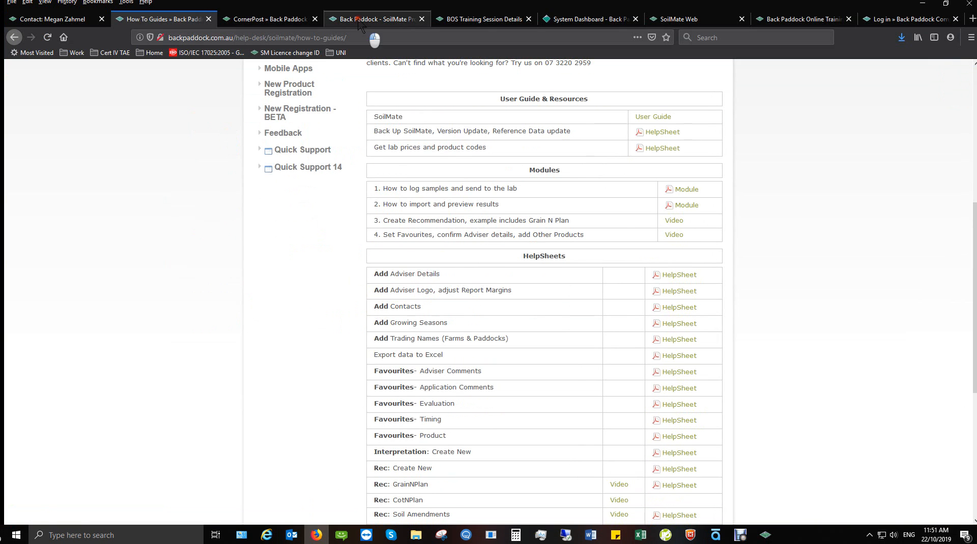
click(360, 20)
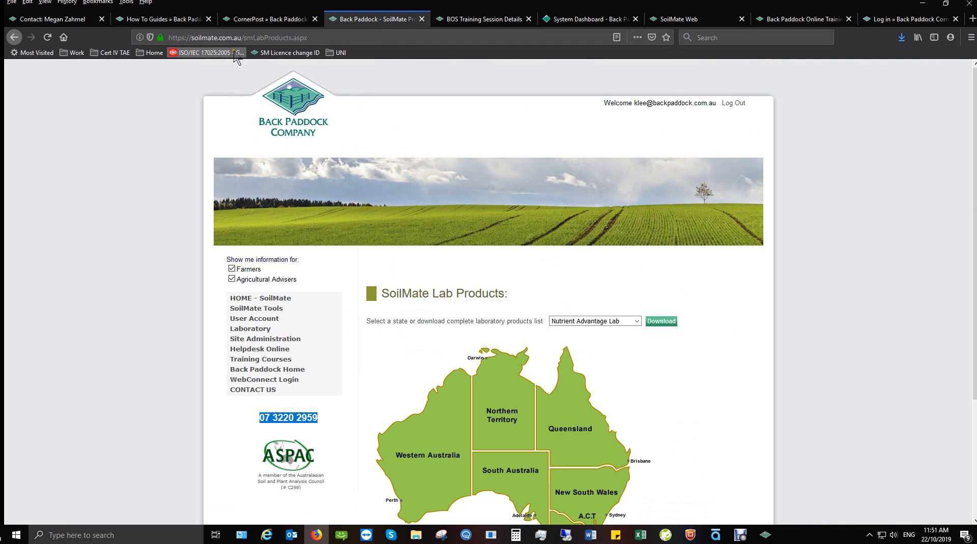
click(269, 299)
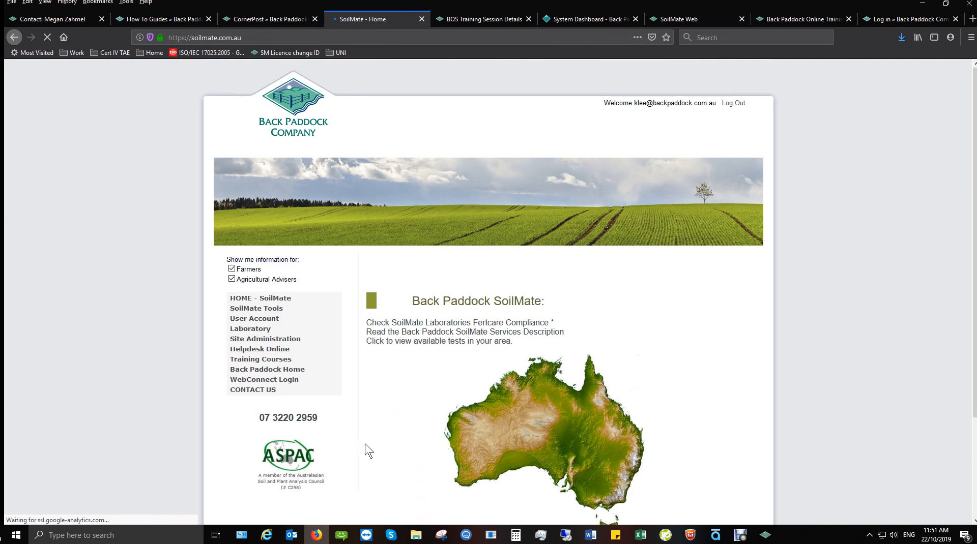
click(506, 440)
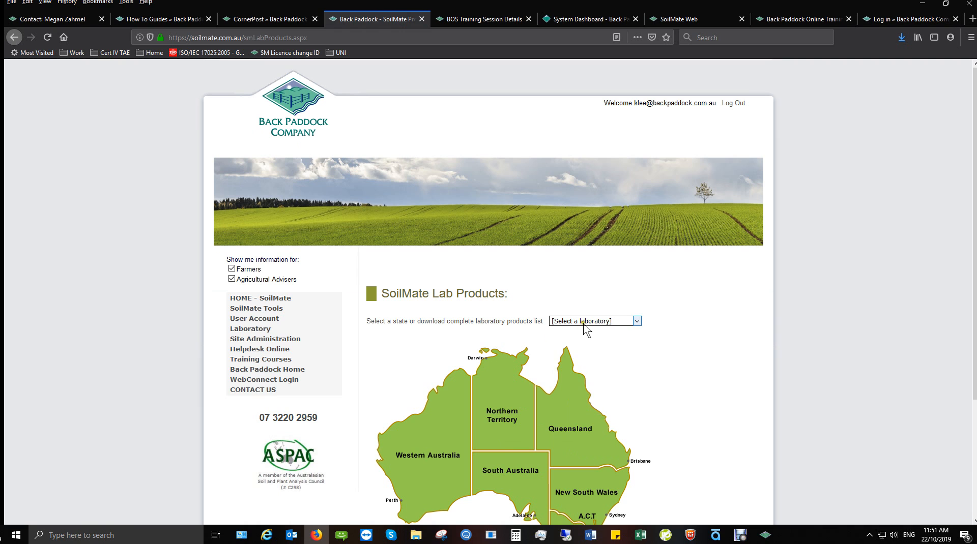
click(584, 322)
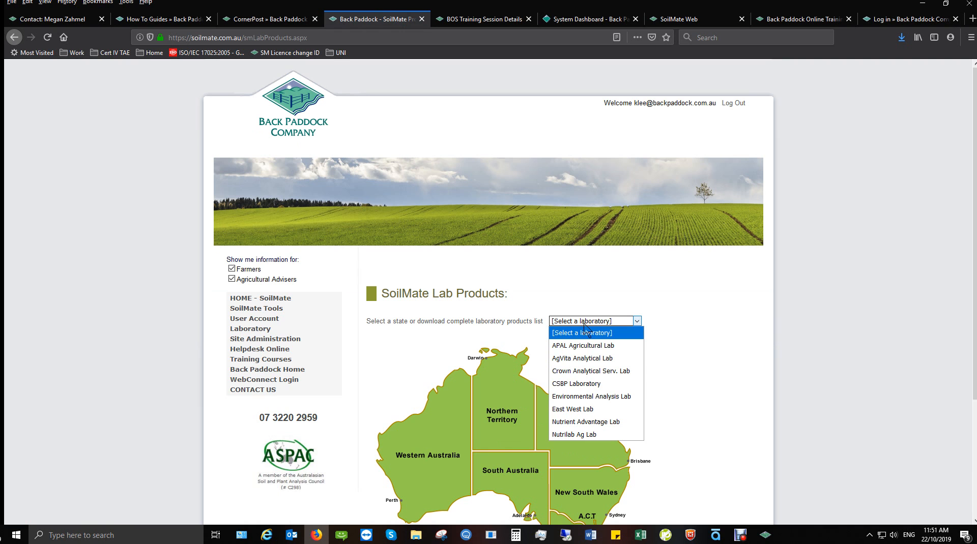
click(599, 422)
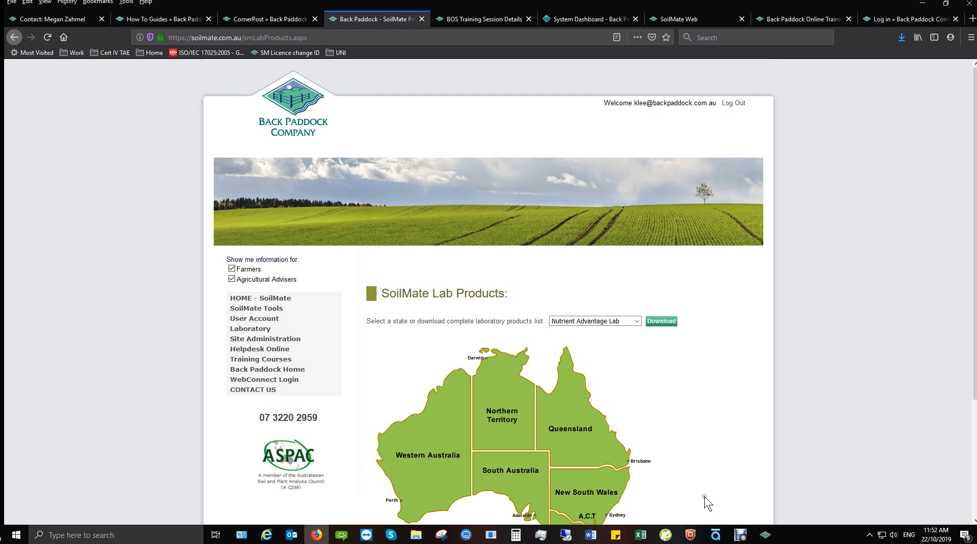
Choose Queensland on the map and set the search criteria to all states, all crop types, all laboratories and Soil analysis.
scroll(689, 438, down, 3)
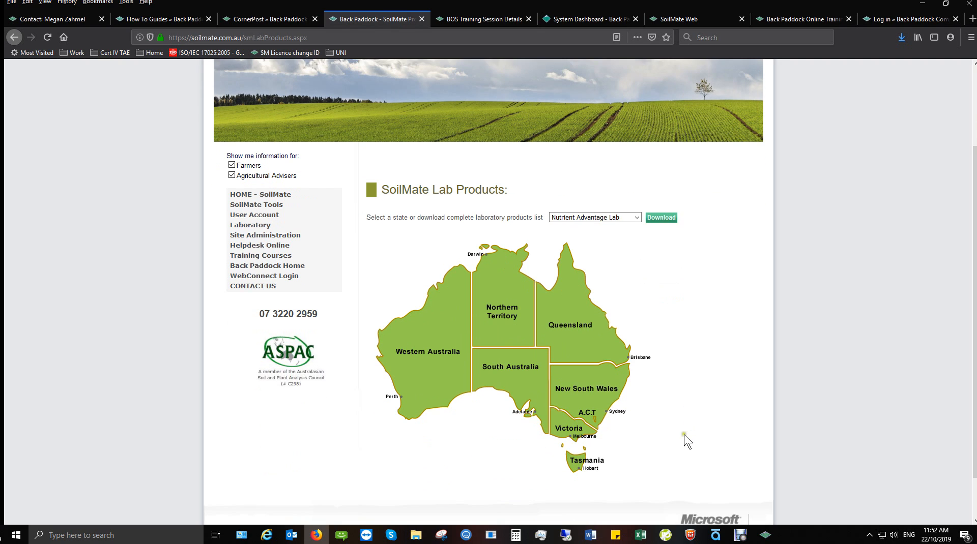
click(589, 334)
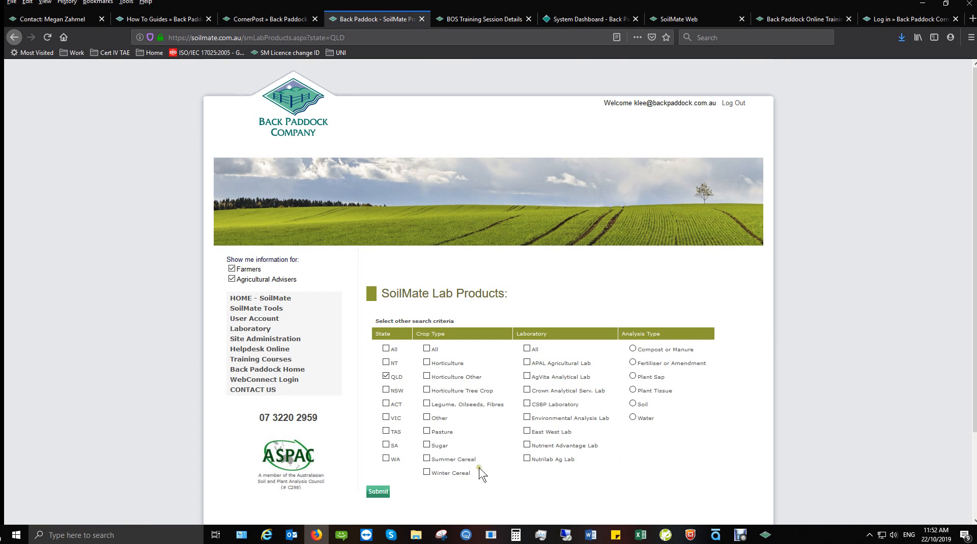
click(386, 349)
click(426, 349)
click(527, 349)
click(644, 404)
Add EC, K (Nitric Acid), Nitrate-N and Organic Carbon as soil analysis groups and run the lab product search.
scroll(675, 431, down, 7)
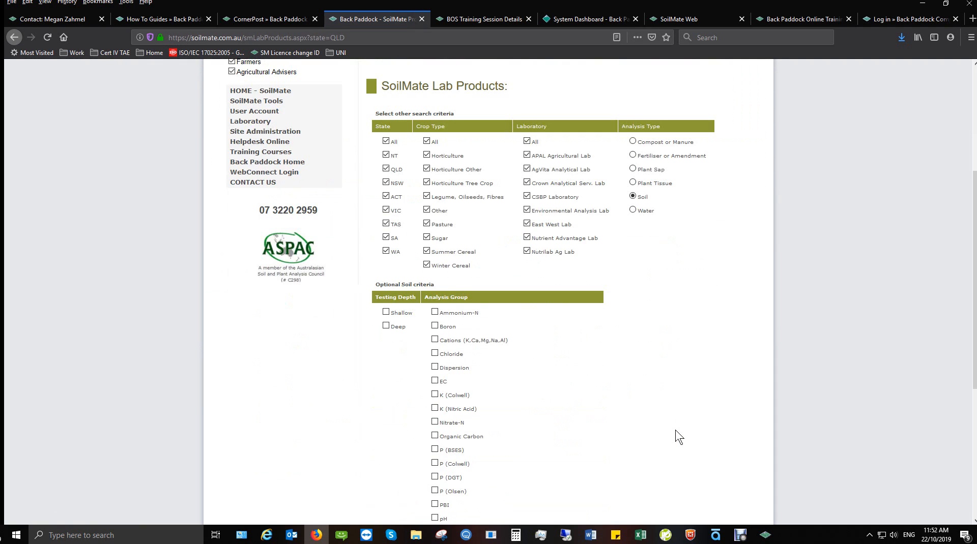
click(435, 225)
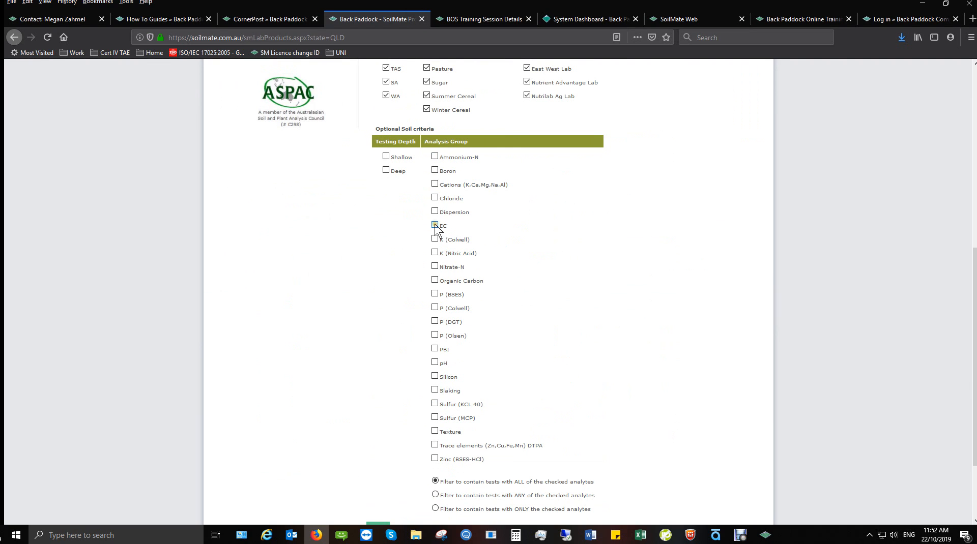
click(434, 252)
click(434, 266)
click(435, 280)
scroll(641, 328, down, 2)
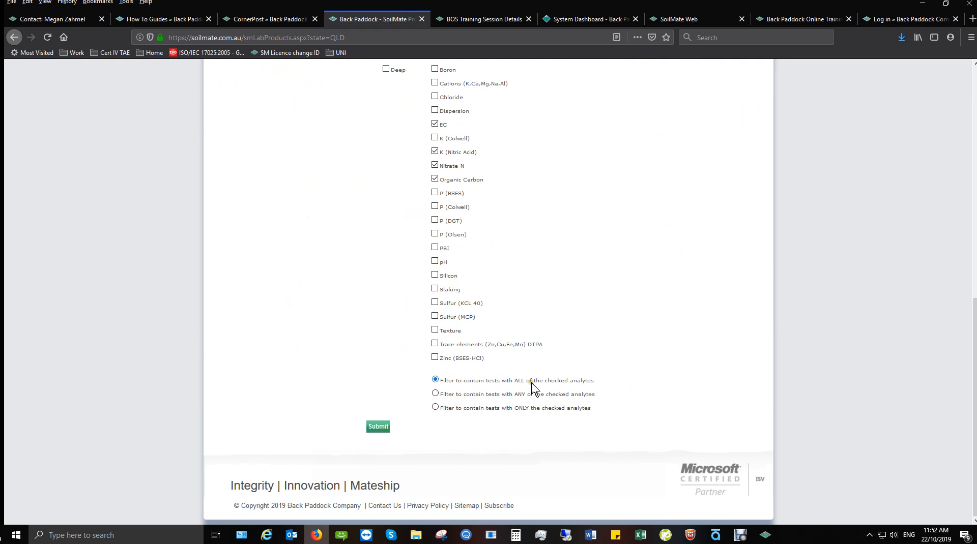
click(385, 428)
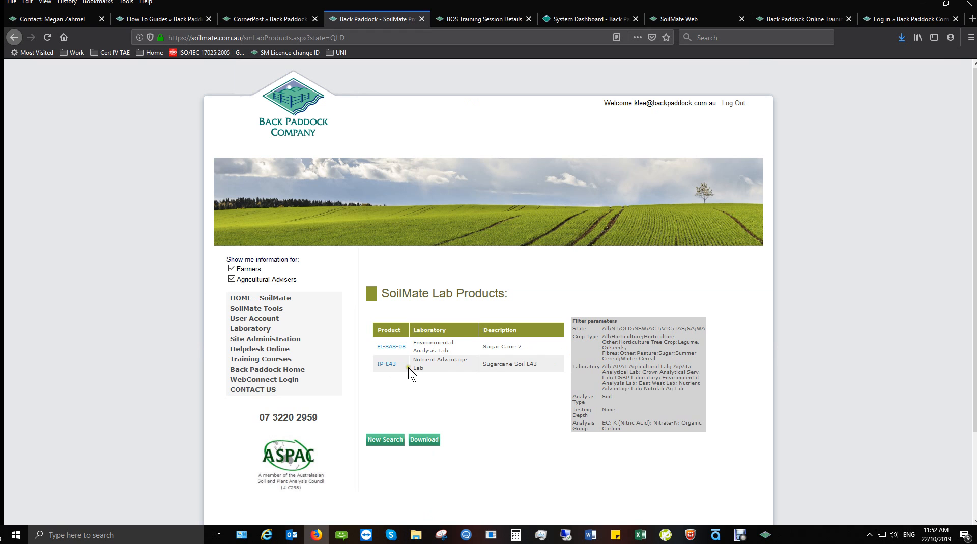
Switch to the Nutrient Advantage Lab product range workbook in Excel and look up the BPC product code of the Crop-Horti Top Soil E11 test.
click(256, 299)
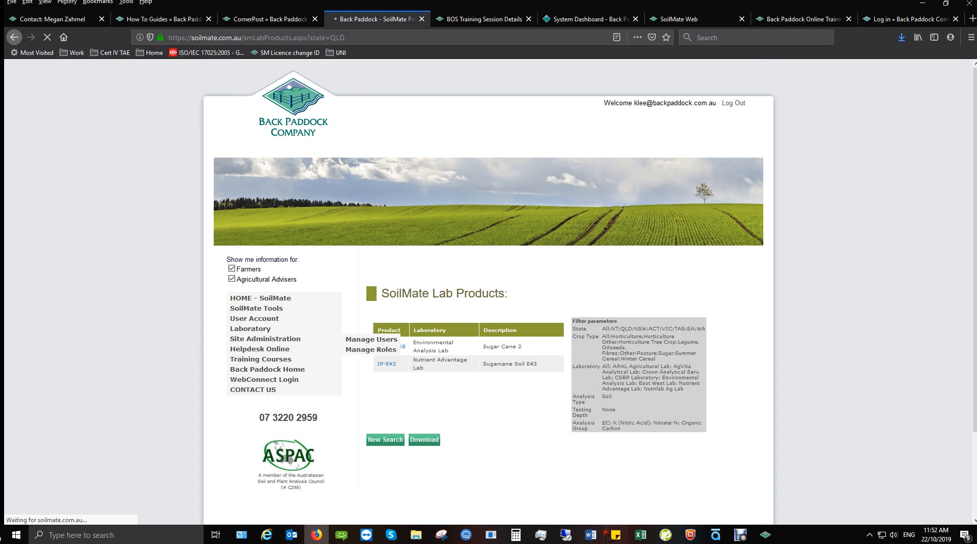
click(587, 513)
click(468, 424)
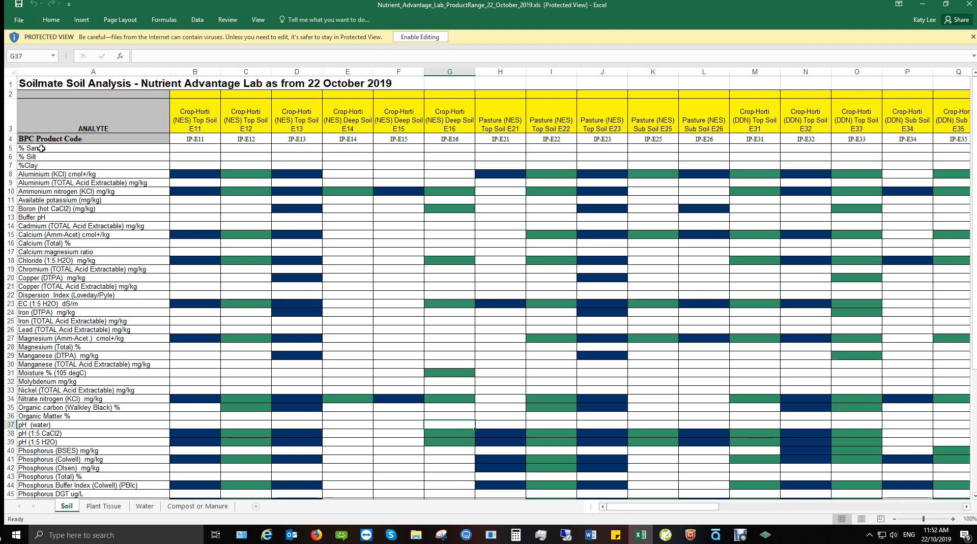
click(10, 139)
click(373, 213)
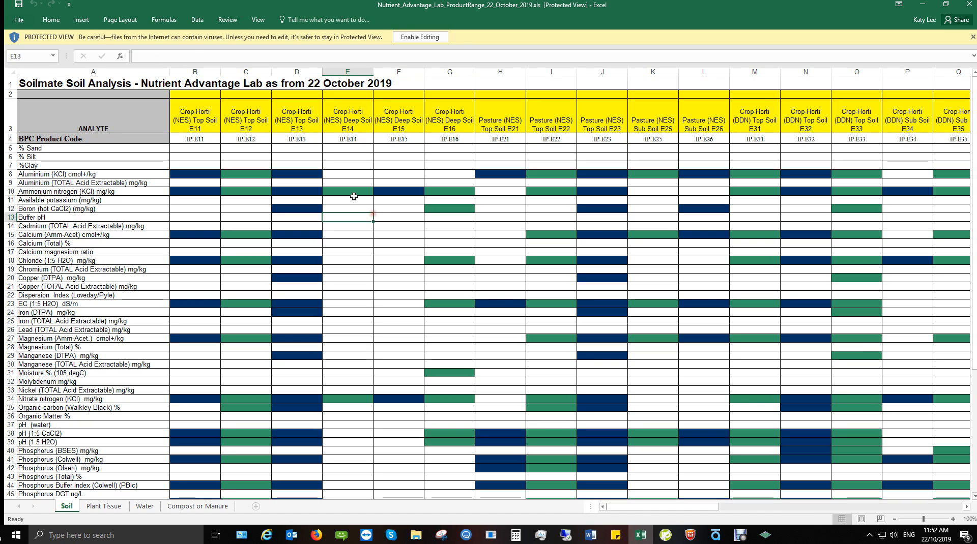
click(187, 138)
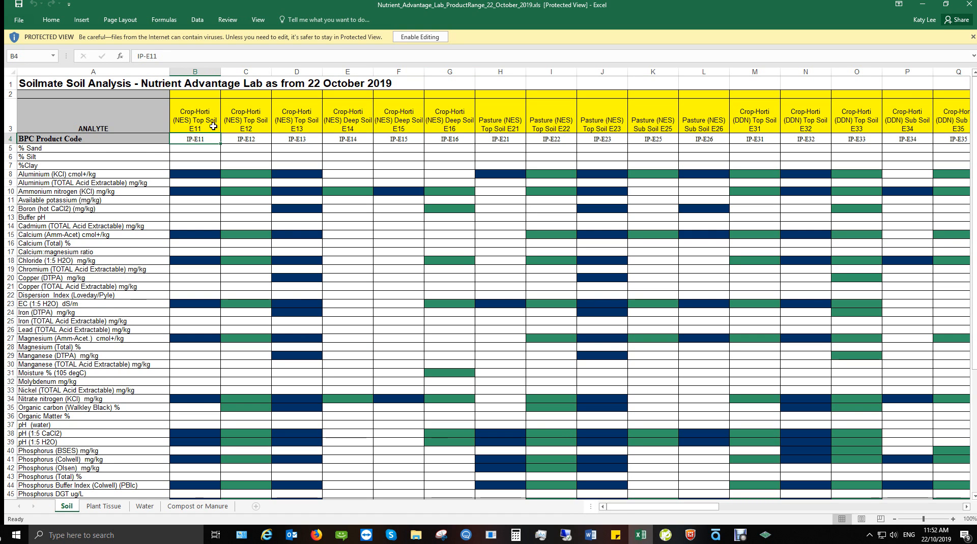
Examine which soil analytes product IP-E11 covers, down to the purchase price row of the Soil sheet.
scroll(213, 126, down, 1)
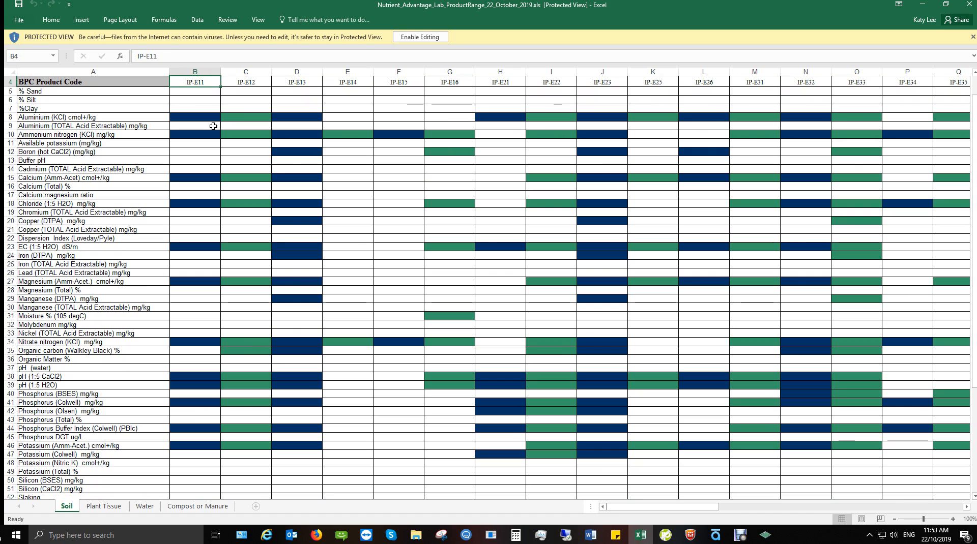
click(190, 135)
click(191, 177)
click(191, 203)
click(114, 206)
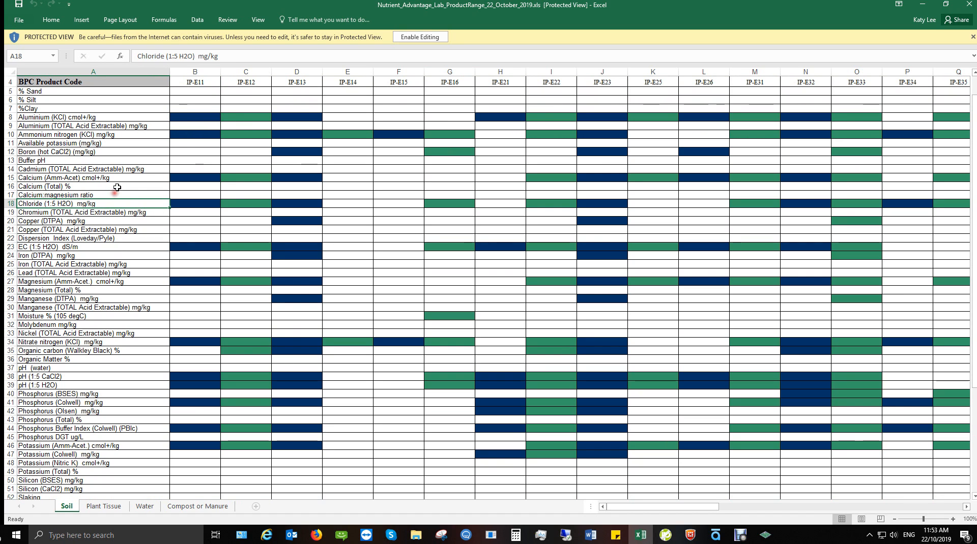
click(127, 188)
click(131, 134)
click(123, 118)
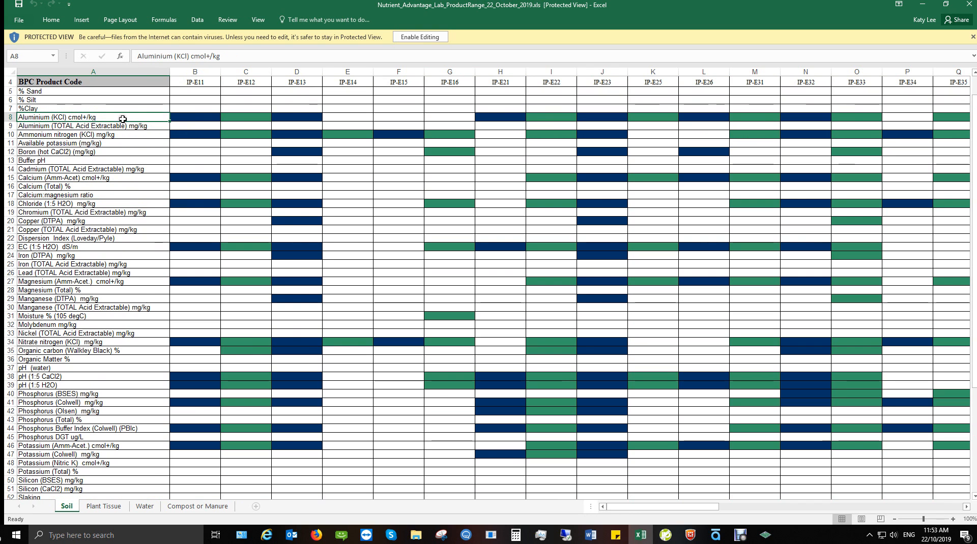
scroll(307, 349, down, 8)
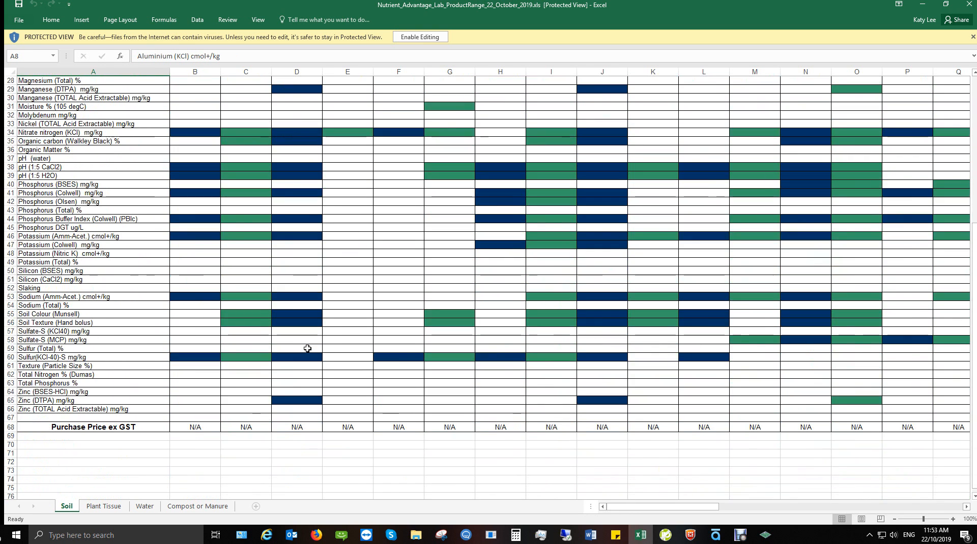
Examine the Purchase Price ex GST row on the Soil sheet, then return to the product headings.
scroll(307, 348, down, 3)
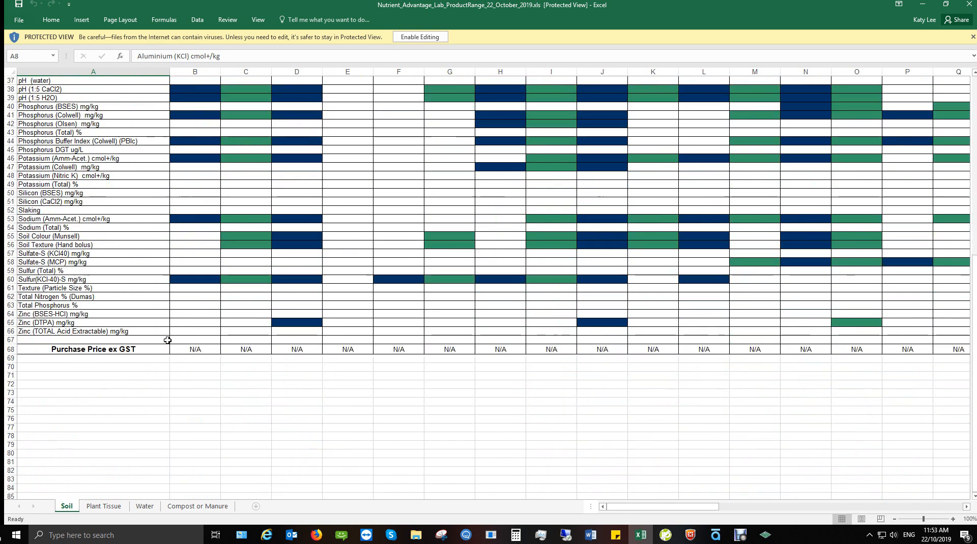
click(7, 349)
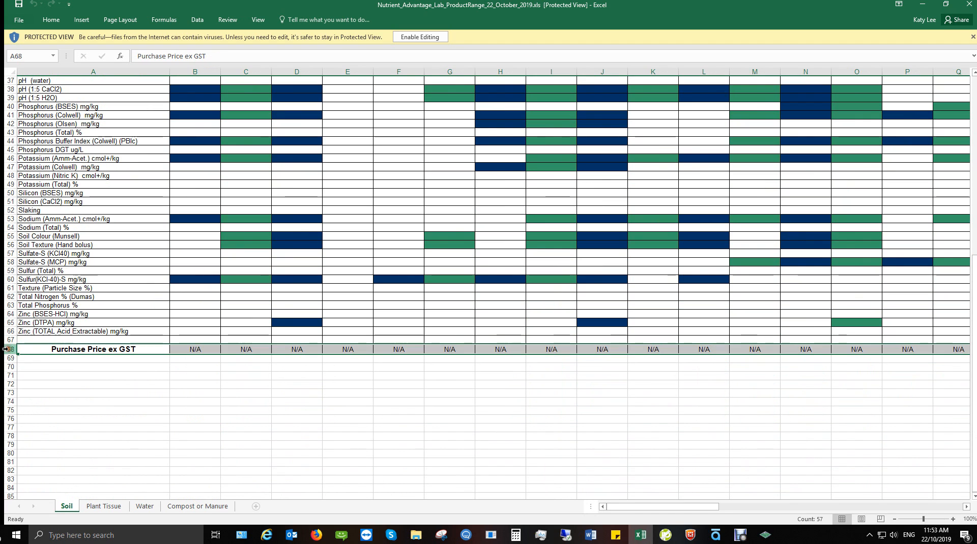
click(200, 351)
scroll(205, 370, up, 5)
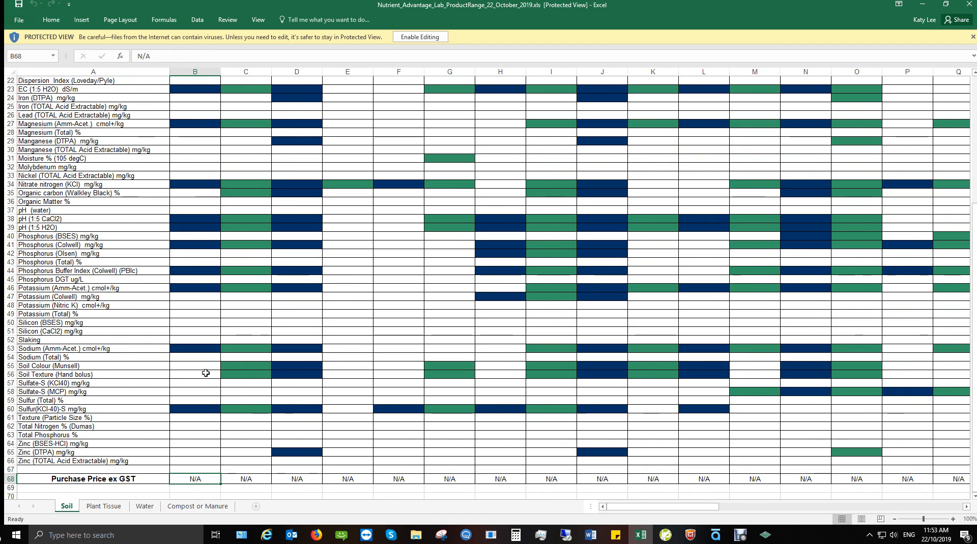
scroll(206, 373, up, 4)
scroll(206, 373, up, 3)
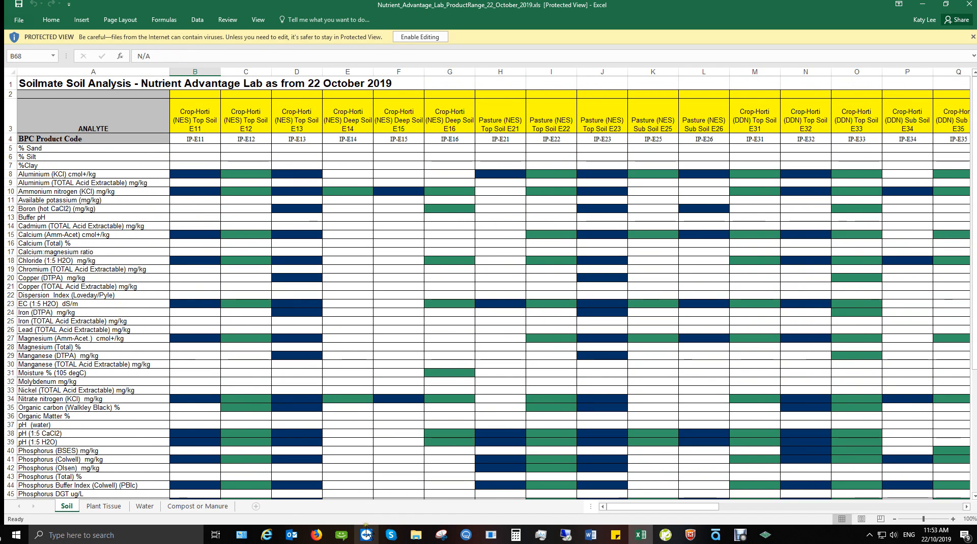
Switch to the SoilMate home page in Firefox and highlight the company's contact phone number.
mouse_move(317, 535)
click(316, 516)
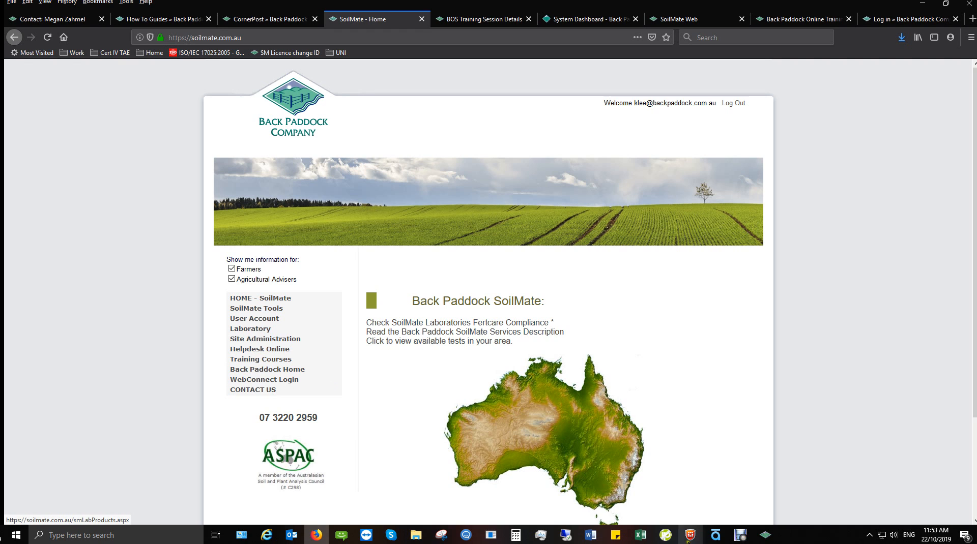
drag(259, 418, 330, 420)
click(328, 419)
drag(254, 417, 319, 416)
click(339, 412)
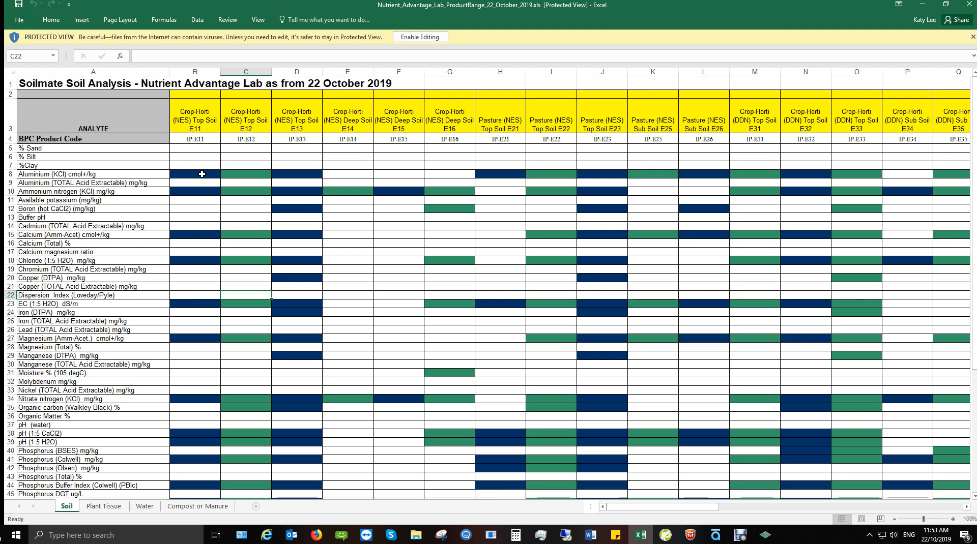
Return to the lab product range workbook in Excel and compare the analytes covered by products IP-E11 and IP-E14.
scroll(202, 174, down, 1)
scroll(202, 174, up, 1)
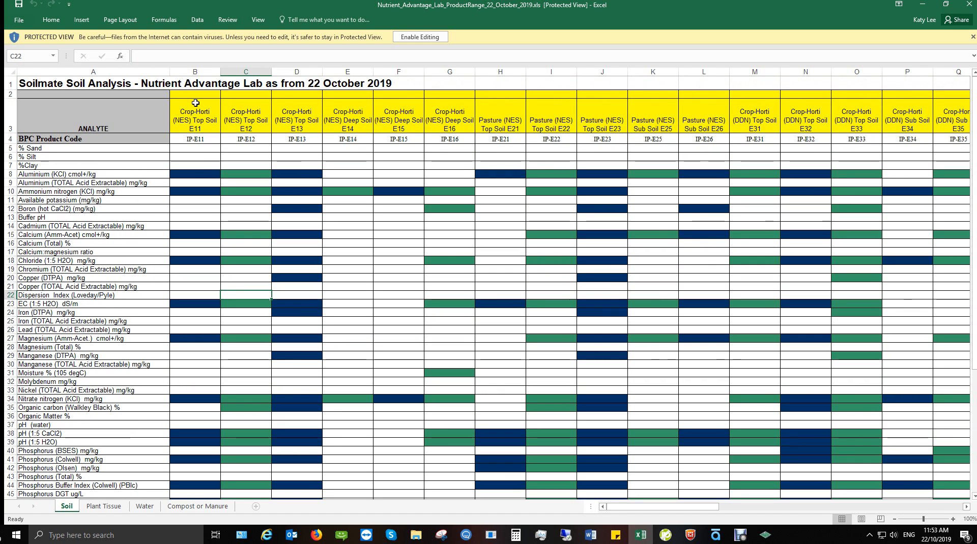
click(199, 72)
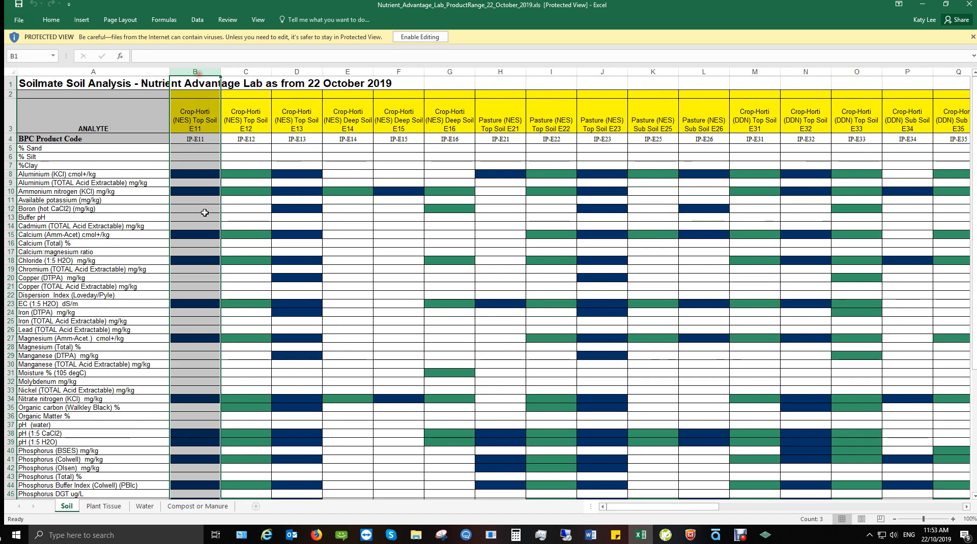
click(491, 278)
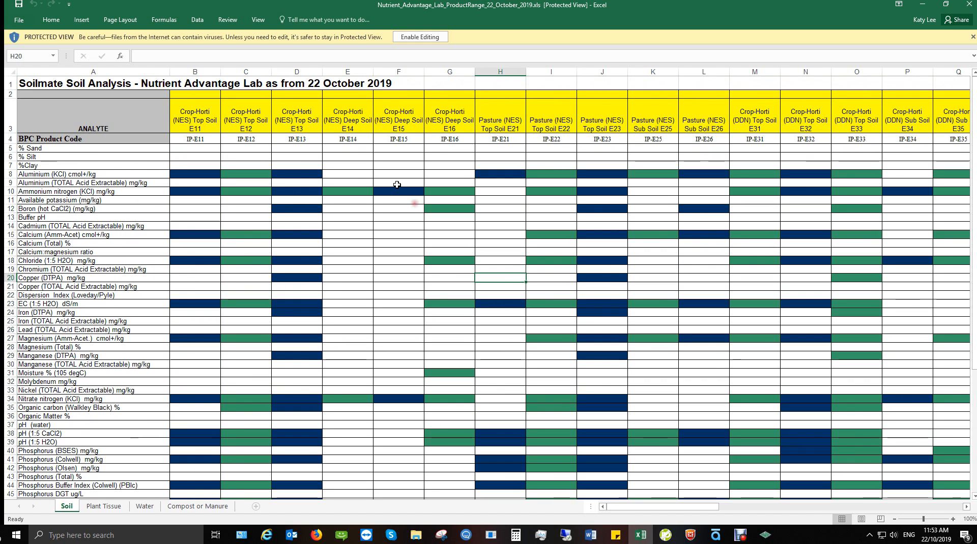
click(350, 71)
click(350, 254)
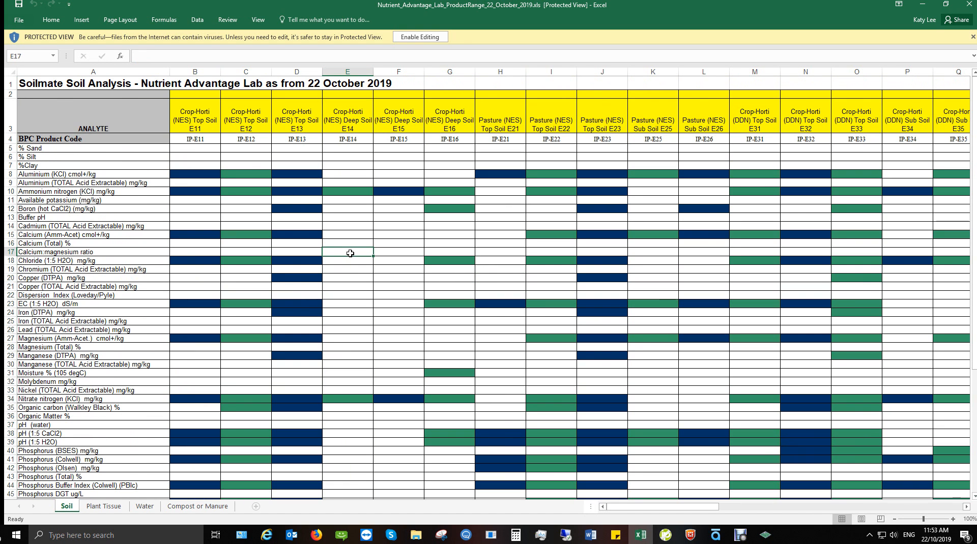
scroll(350, 253, down, 5)
scroll(350, 253, down, 3)
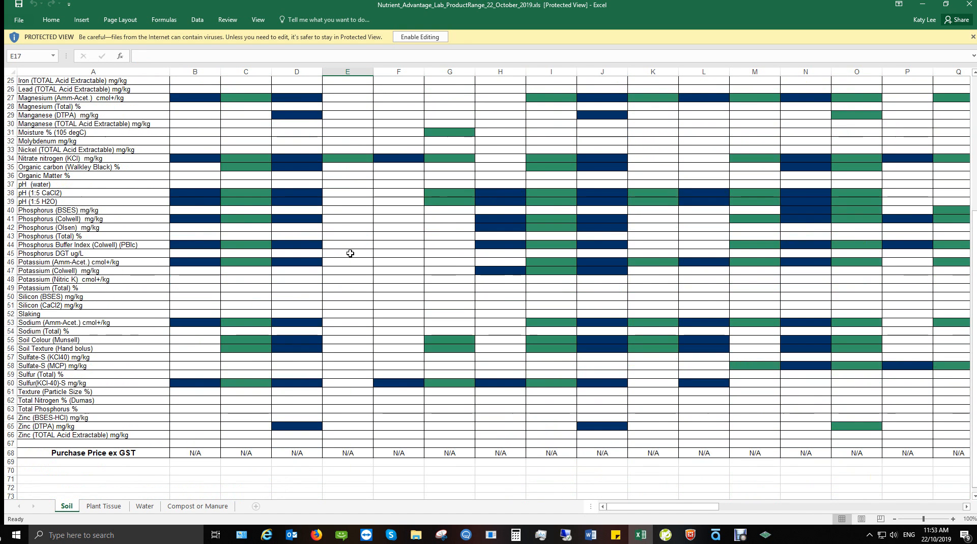
Switch to the SoilMate program and create a new purchase order, entering its order number and choosing Nutrient Advantage Lab.
click(764, 535)
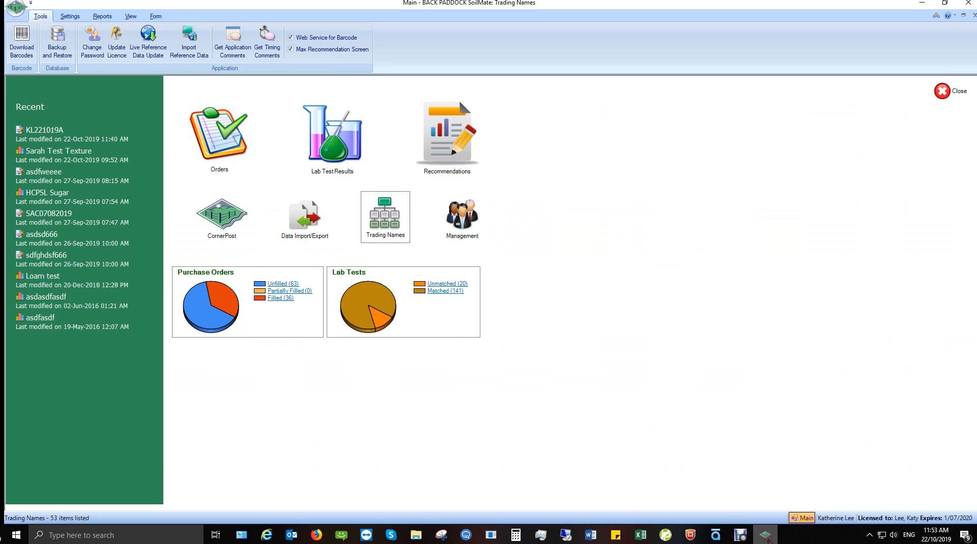
click(228, 144)
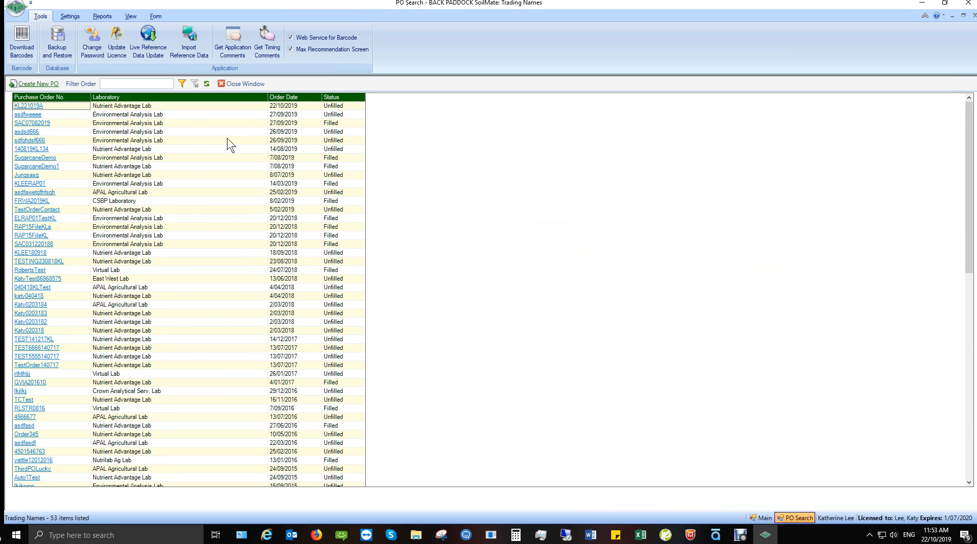
click(24, 85)
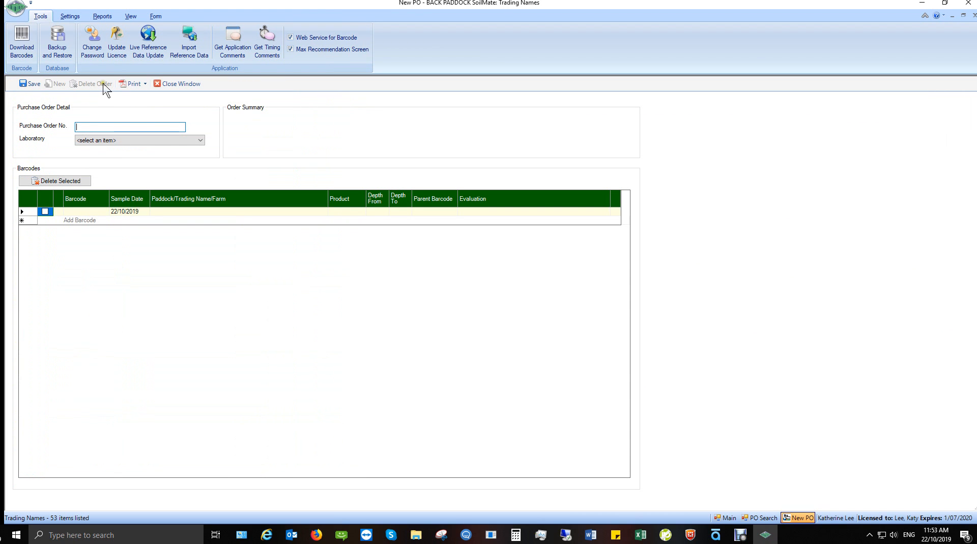
click(149, 129)
text(KL221019B)
click(144, 140)
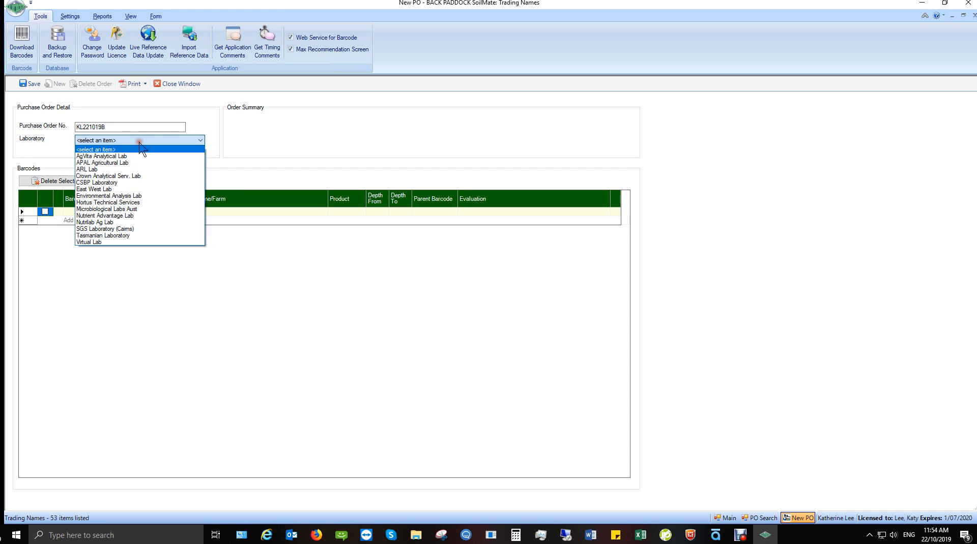
click(140, 215)
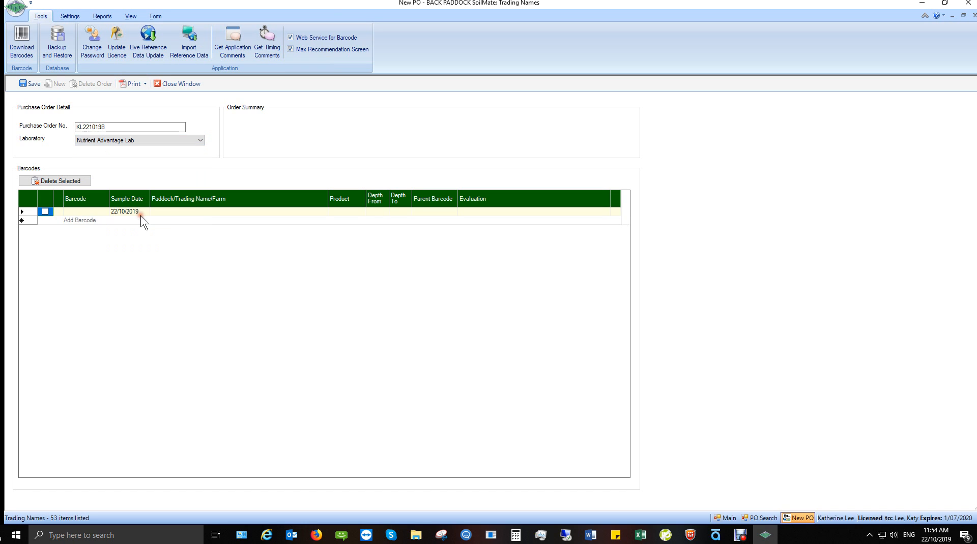
Enter the first sample's barcode as the order number followed by 1 and assign it to Paddock 1 of Brenajellie's Boogie farm.
click(100, 212)
text(KL221019B1)
click(128, 213)
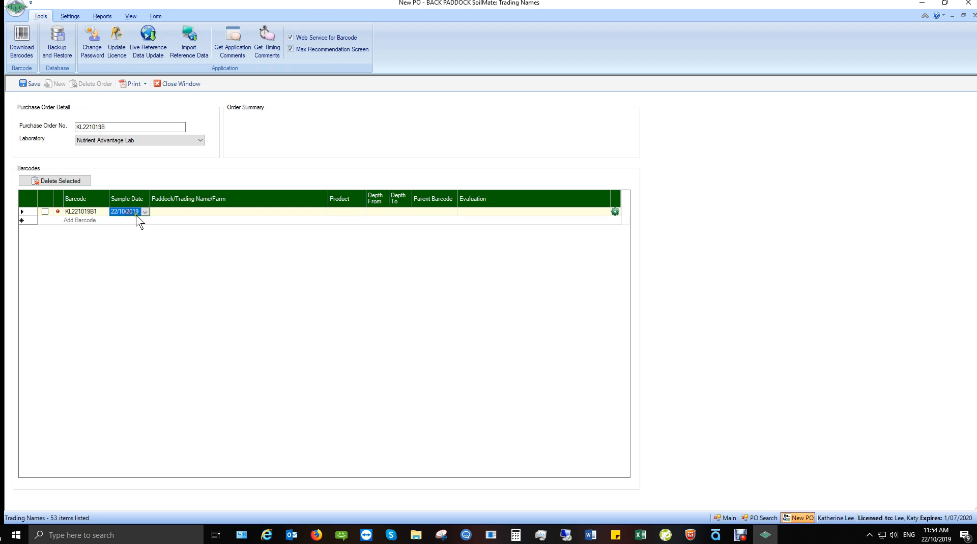
click(175, 213)
click(323, 212)
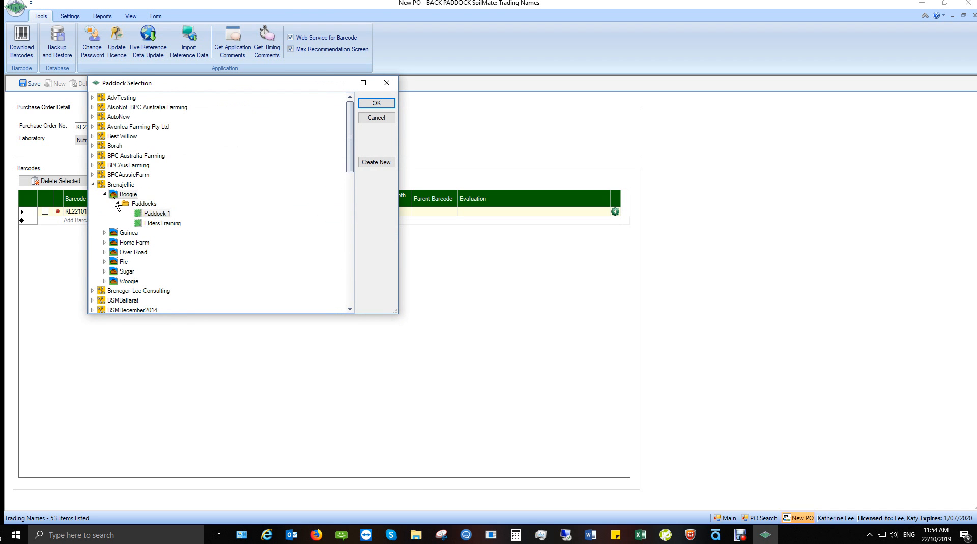
click(377, 103)
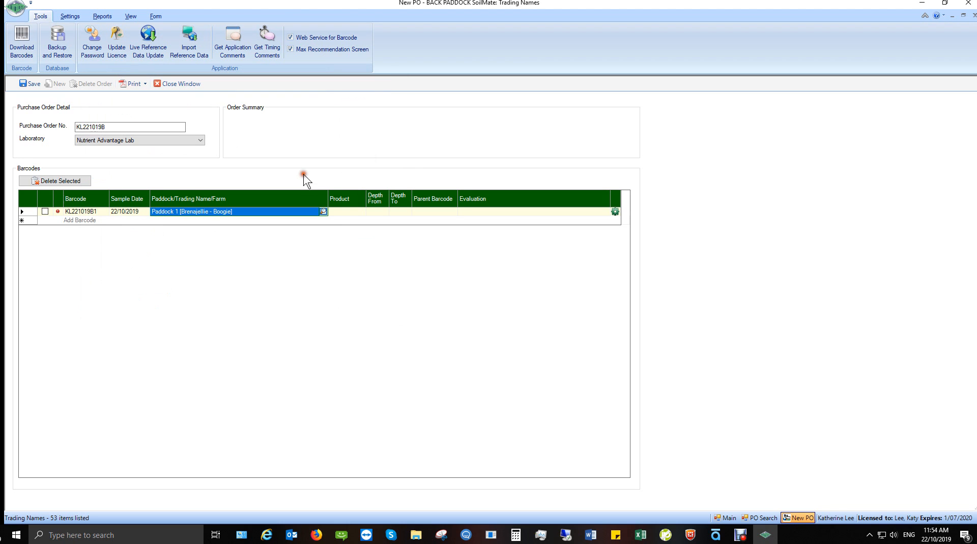
Set the first sample's product to IP-E11, Crop-Horti (NES) Top Soil E11.
click(351, 211)
click(361, 211)
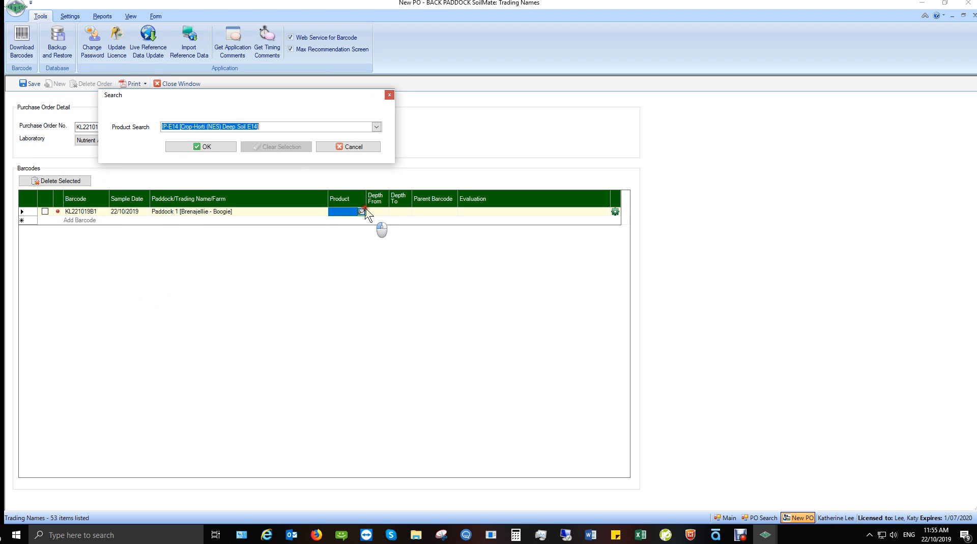
click(376, 127)
text(IP-E)
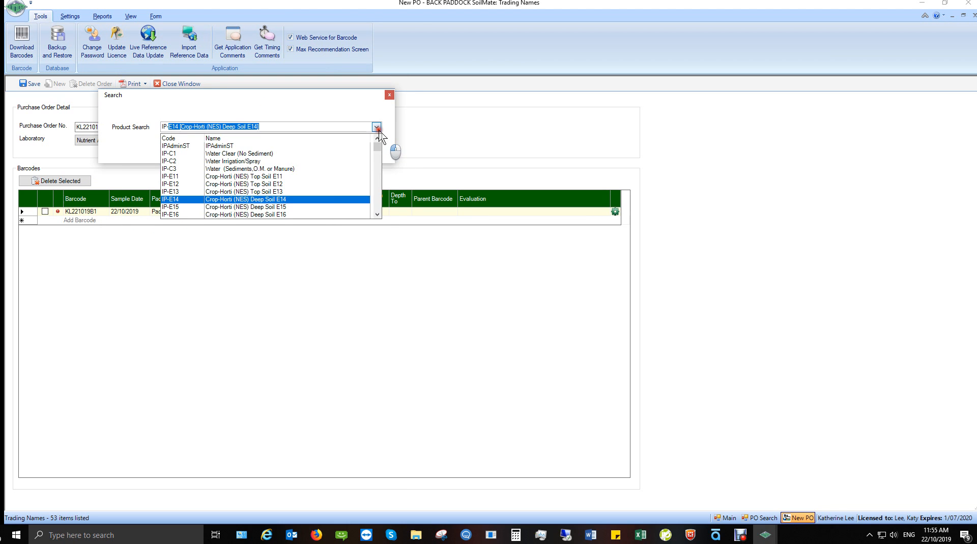
click(247, 176)
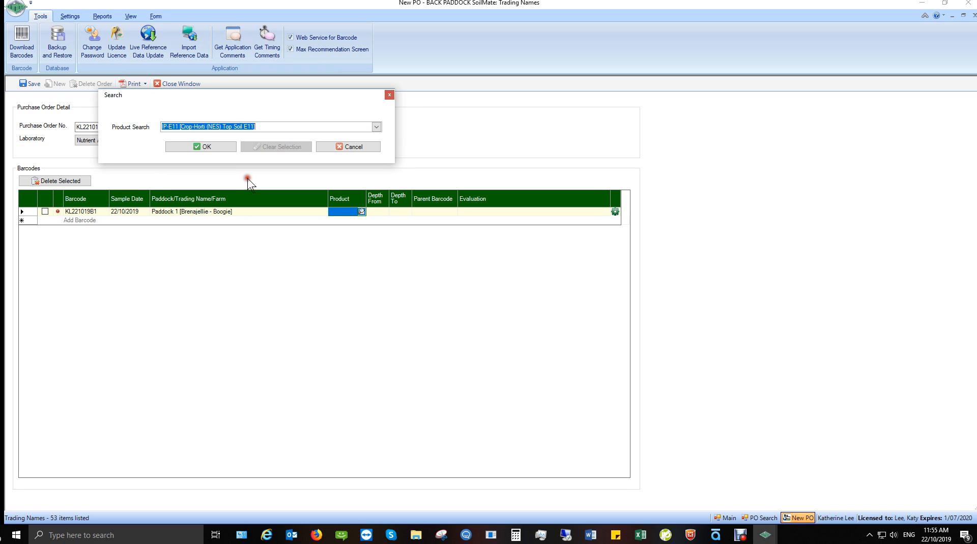
click(219, 150)
Set the first sample's depth range from 0 to 10.
click(374, 212)
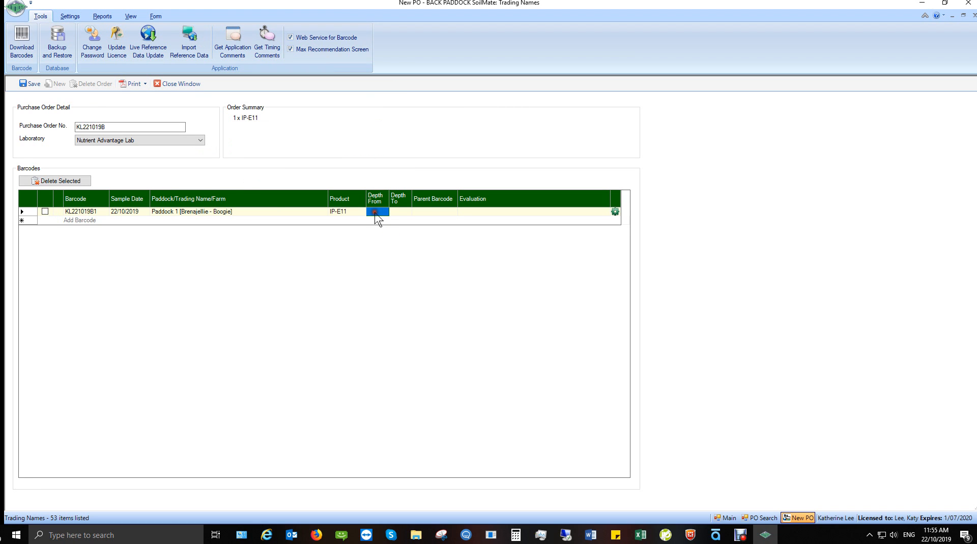
text(0)
key(Tab)
text(10)
Assign the evaluation Wheat Raingrown East of Newell Highway Nthn NSW [2744] to the first sample.
click(439, 210)
click(483, 210)
click(605, 211)
click(302, 149)
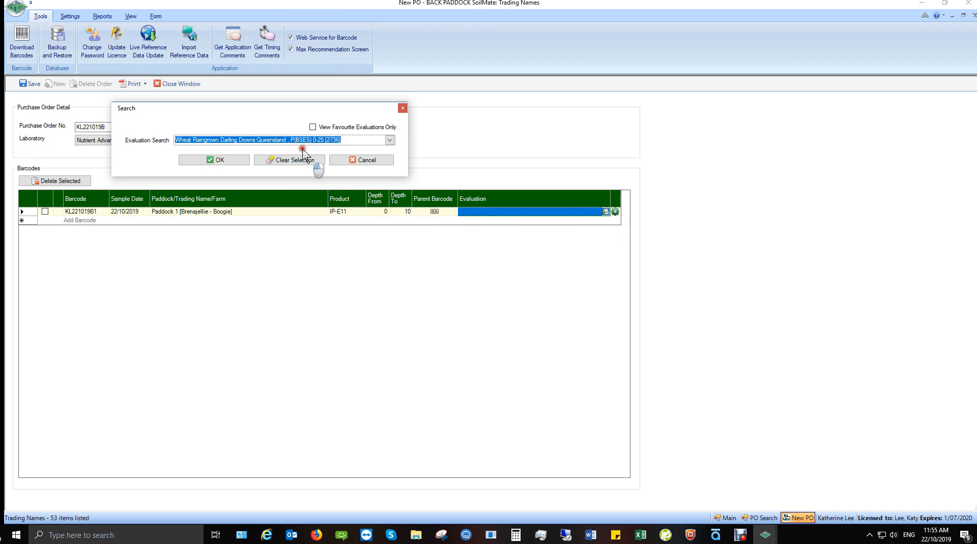
click(389, 141)
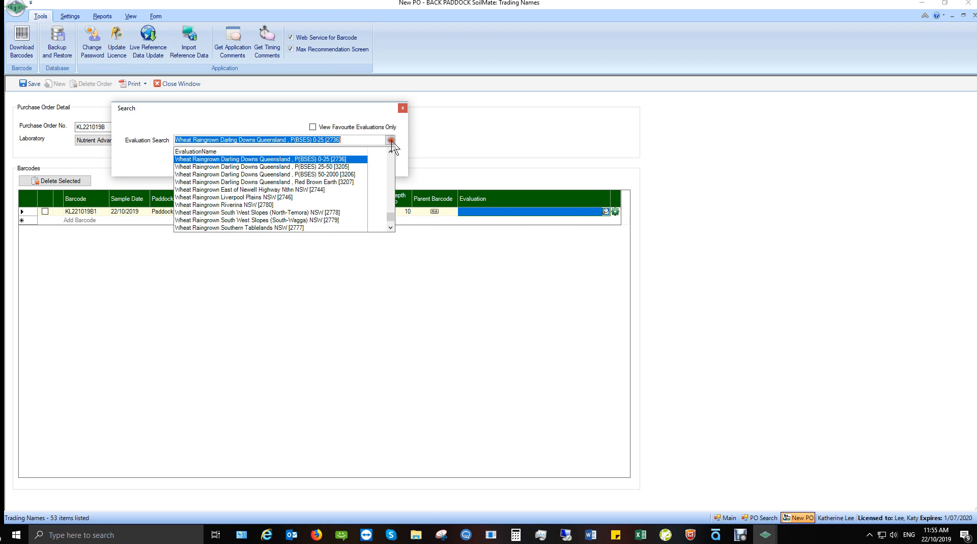
click(282, 189)
click(210, 161)
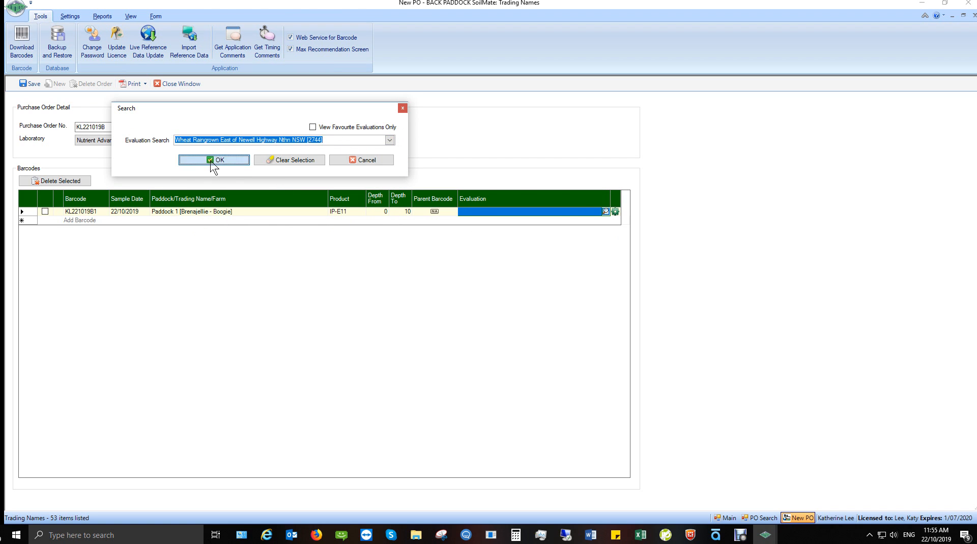
Add a second sample with the order number followed by 2 as barcode and IP-E14, Crop-Horti (NES) Deep Soil E14, as product.
click(95, 220)
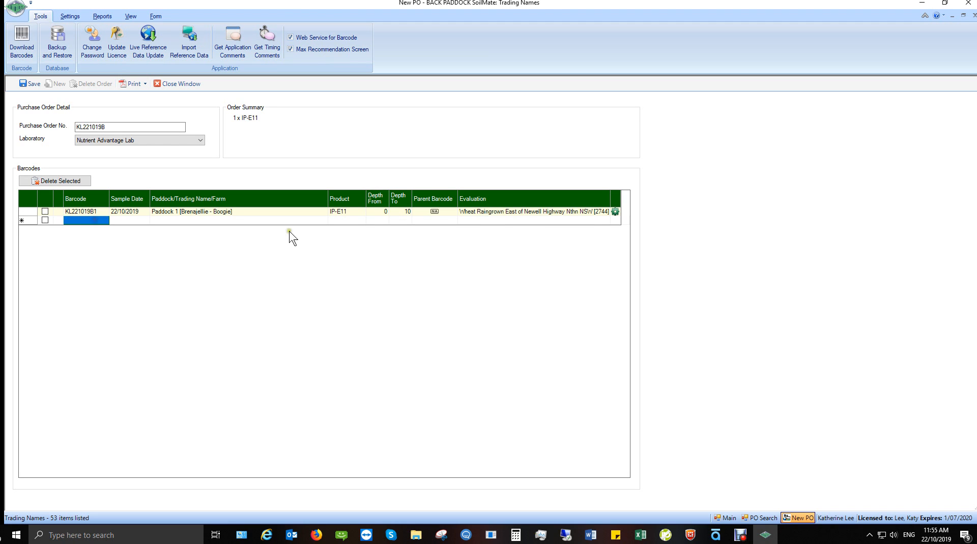
text(KL)
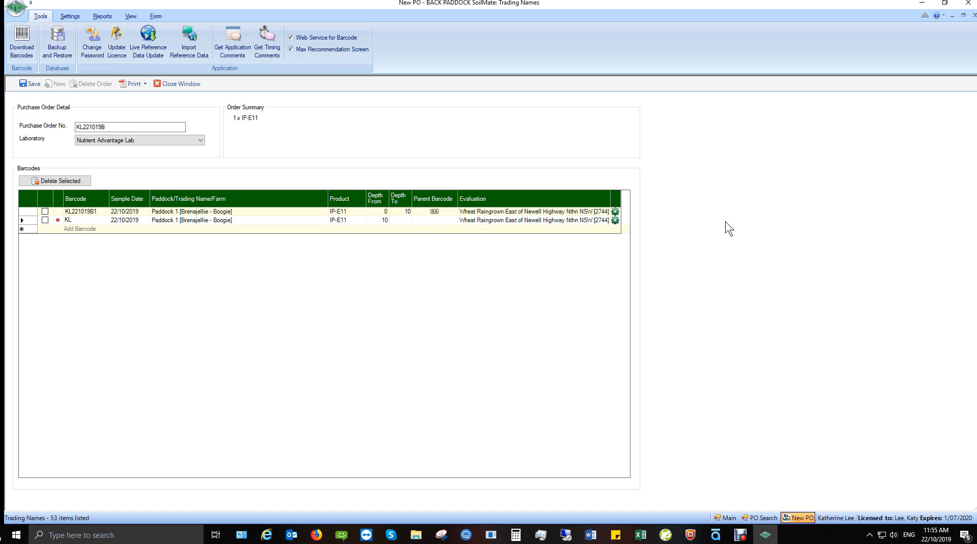
text(221019B2)
click(333, 219)
click(361, 220)
text(IP-E11 [Crop-Horti (NES) Top Soil E11)
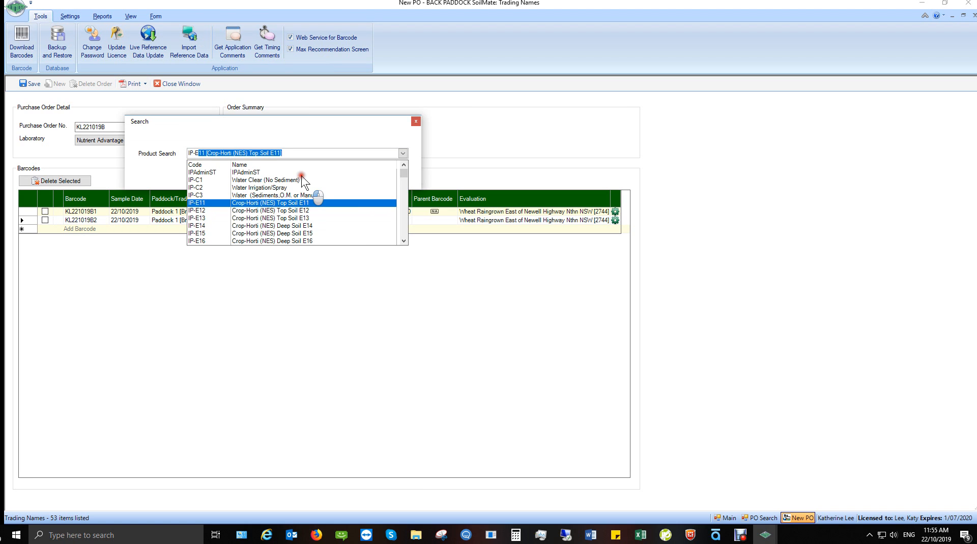
click(251, 226)
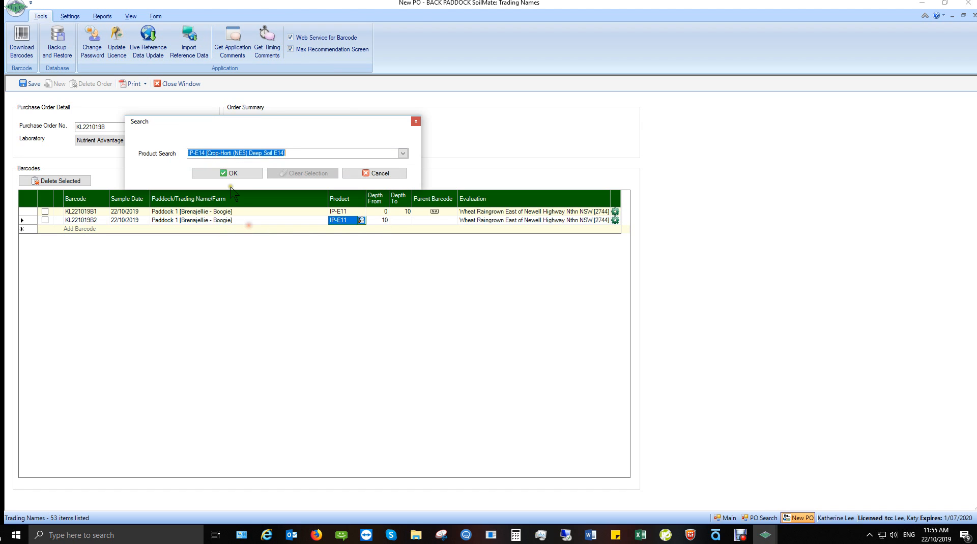
click(246, 173)
Set the second sample's end depth to 30 and link it to the first sample as its parent barcode.
click(402, 220)
text(30)
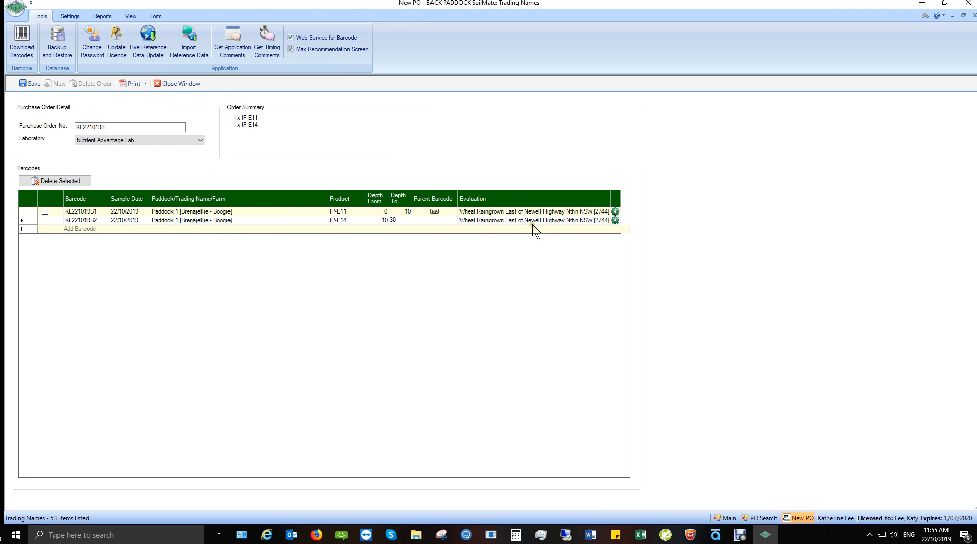
click(447, 220)
click(436, 224)
click(432, 230)
click(407, 215)
Add a third sample whose barcode is the order number followed by 3.
click(81, 229)
text(KL)
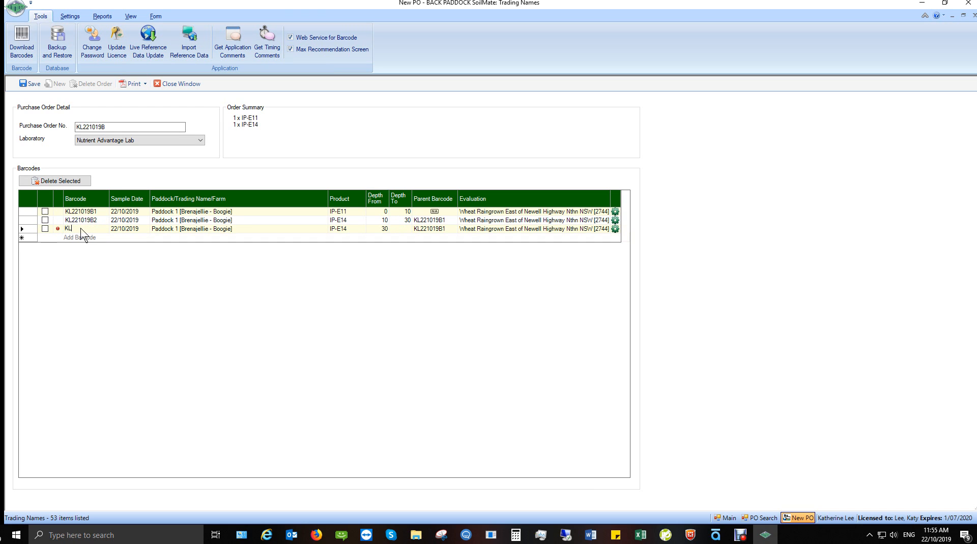
text(221019B3)
key(Tab)
Assign the third sample to paddock A1 on the Aussie farm of trading name BPCAusFarming.
click(323, 229)
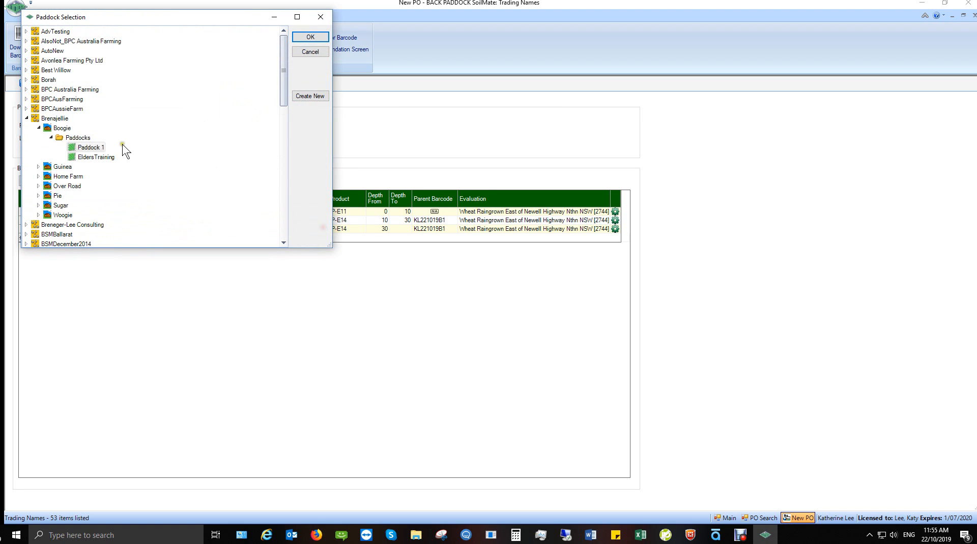
click(26, 99)
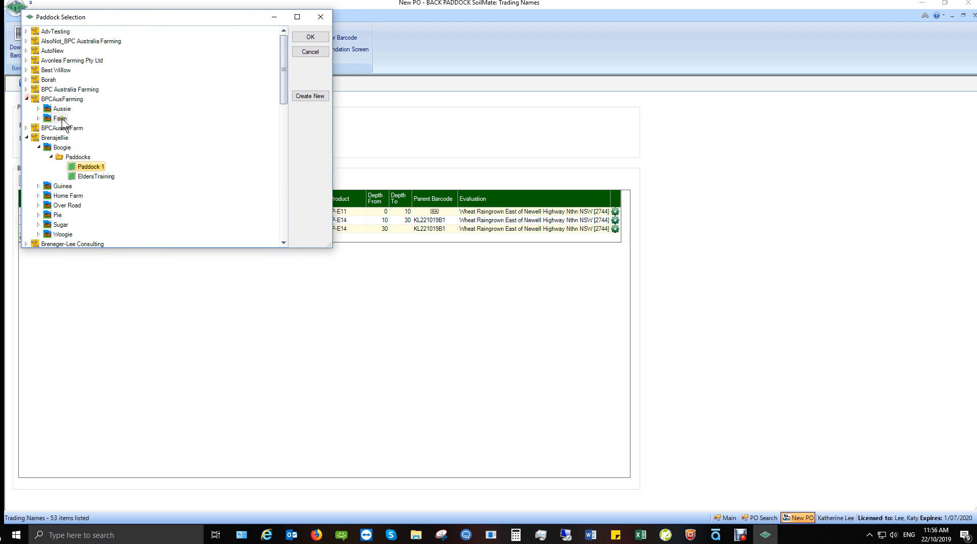
click(39, 109)
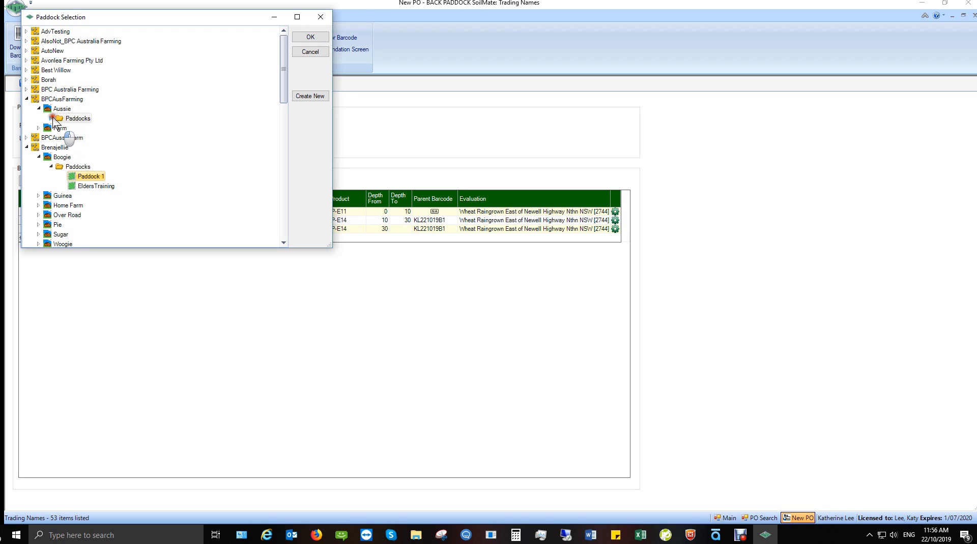
click(73, 128)
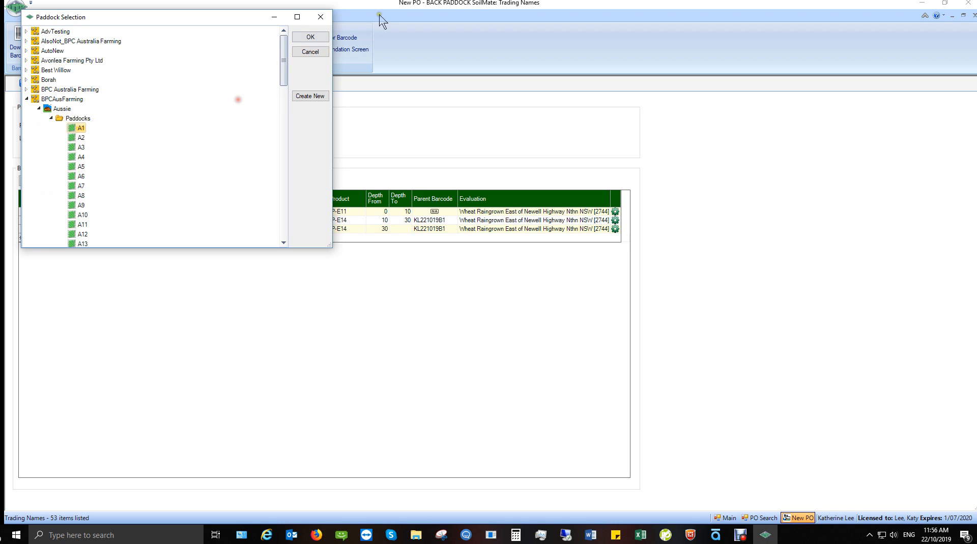
click(310, 36)
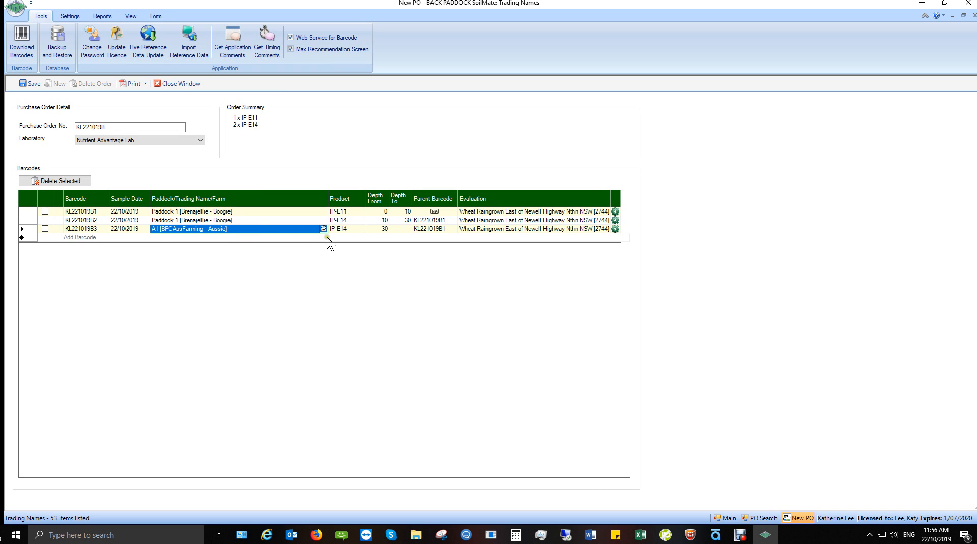
Change the third sample's product to IP-E11, Crop-Horti (NES) Top Soil E11.
click(362, 229)
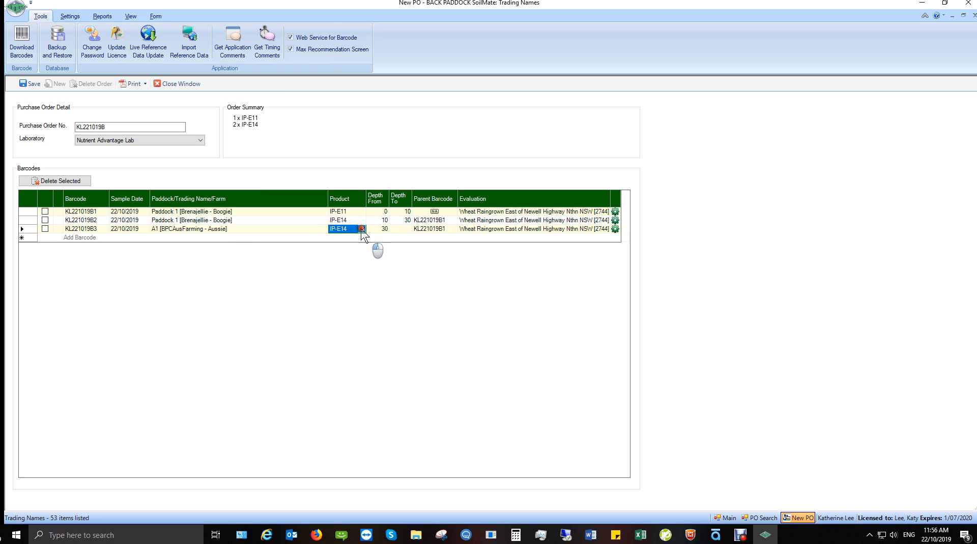
click(362, 228)
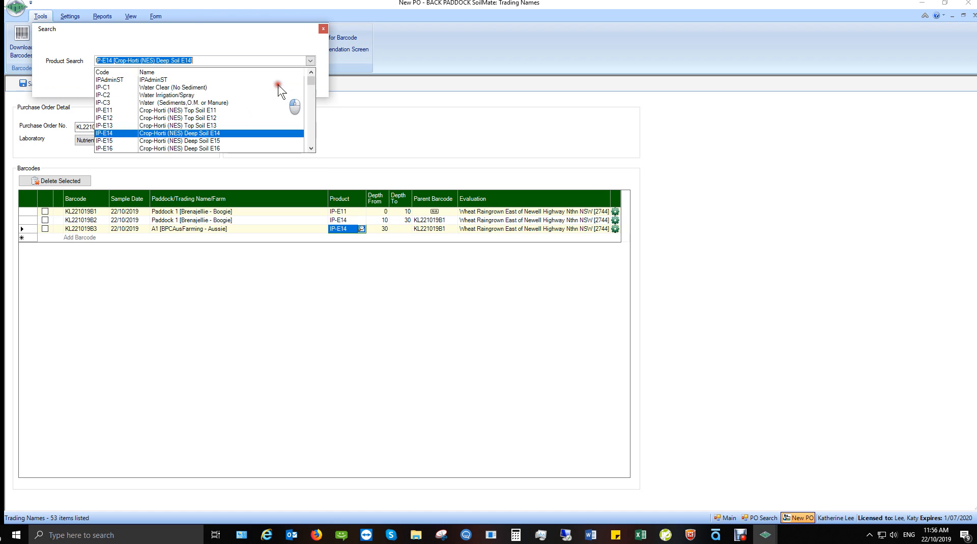
text(IP-0ee)
key(BackSpace)
key(BackSpace)
key(BackSpace)
text(E)
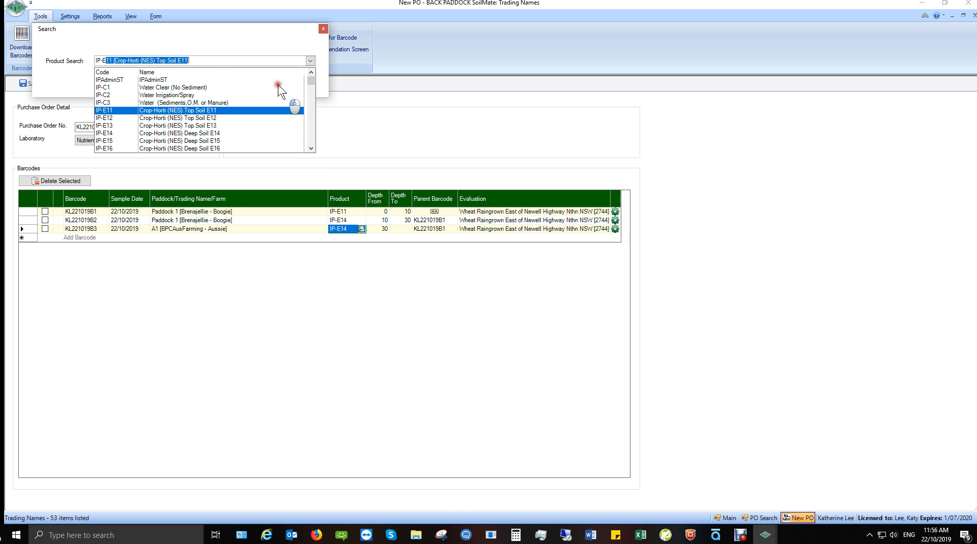
key(Return)
click(141, 81)
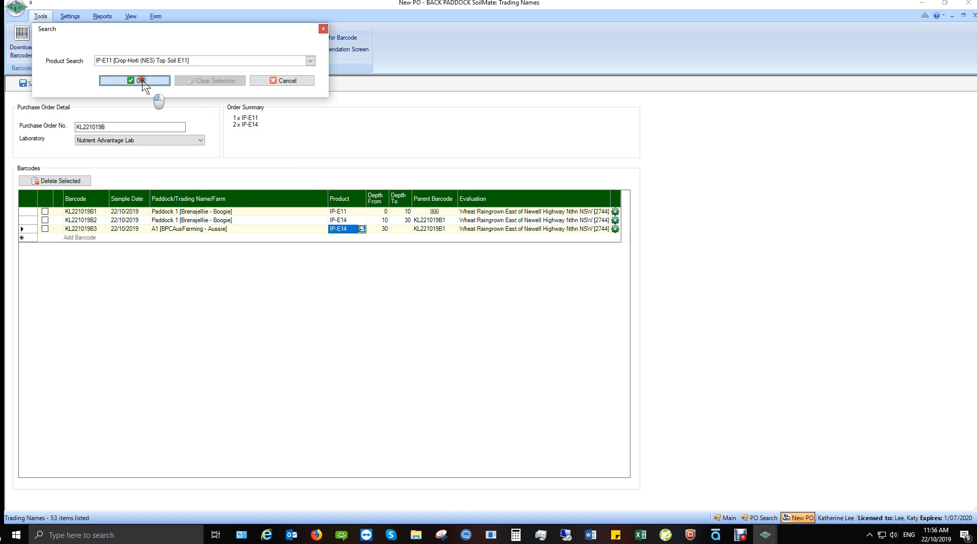
Set the third sample's depth range from 0 to 10.
click(378, 231)
text(0)
key(Tab)
text(1)
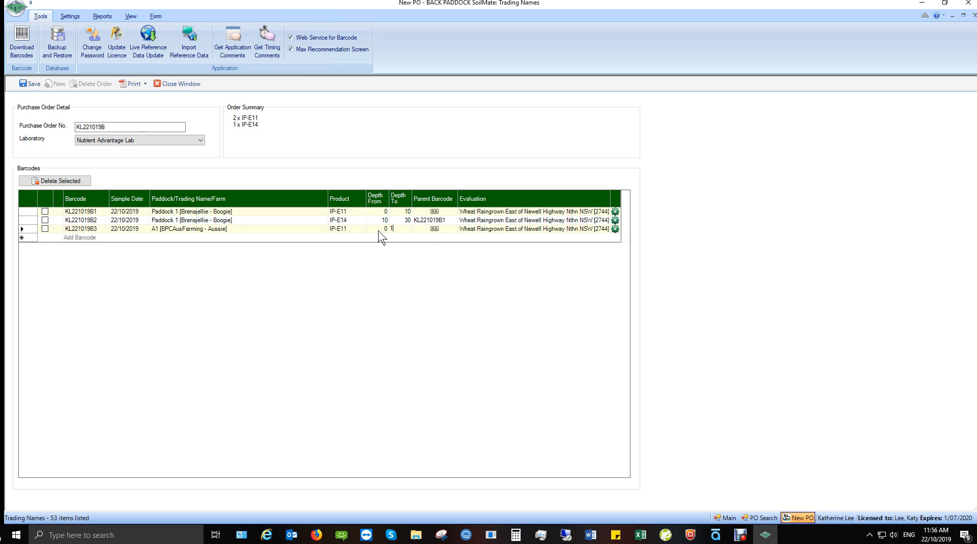
text(0)
click(424, 229)
Save the purchase order and generate its printable SOF and SIF forms.
click(33, 86)
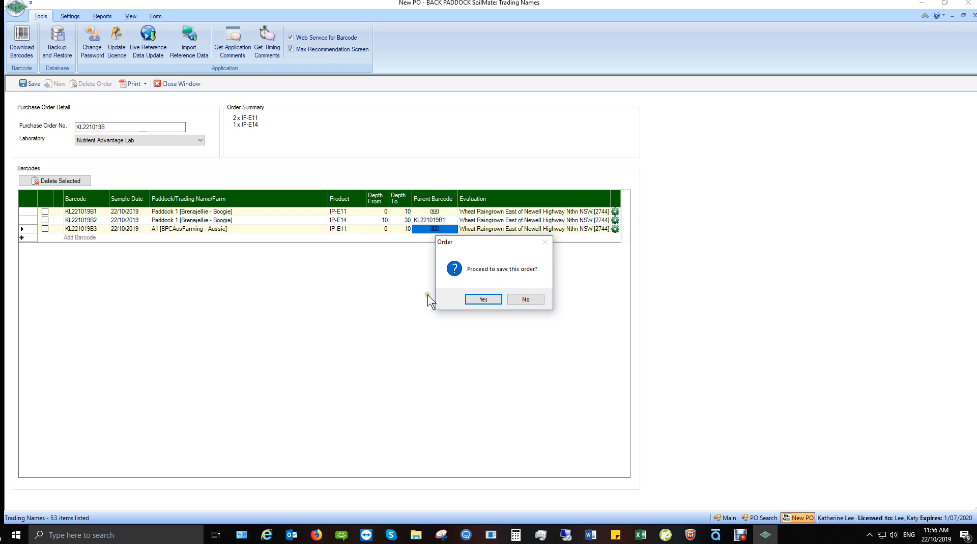
click(483, 299)
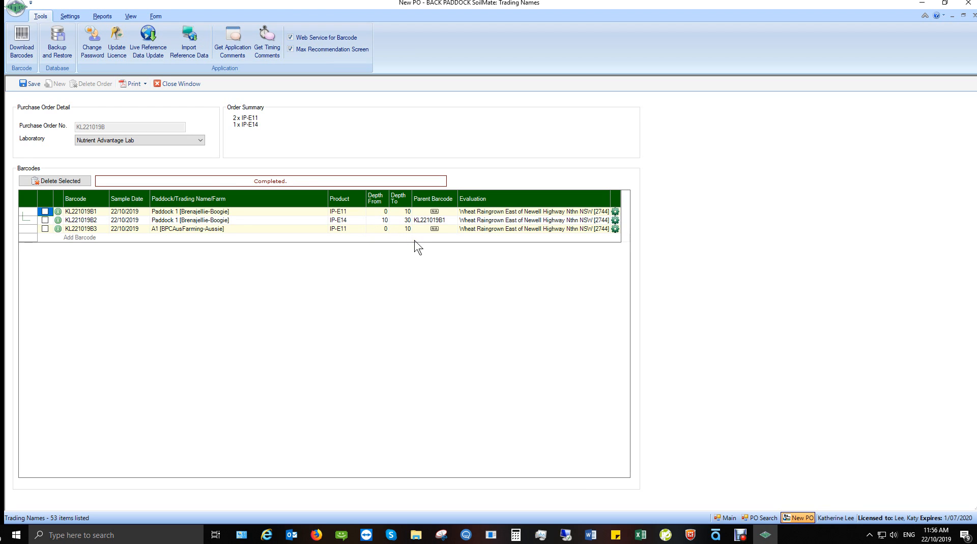
click(146, 84)
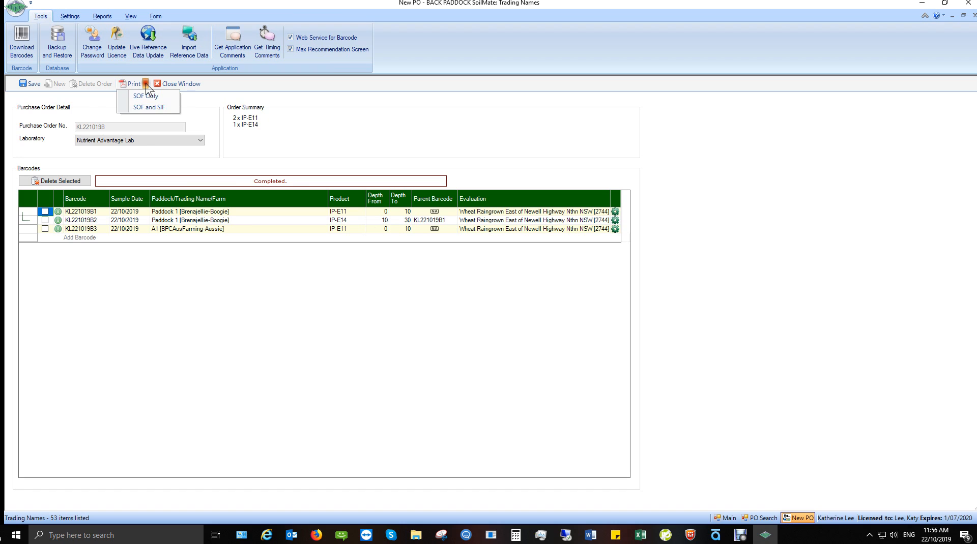
click(166, 106)
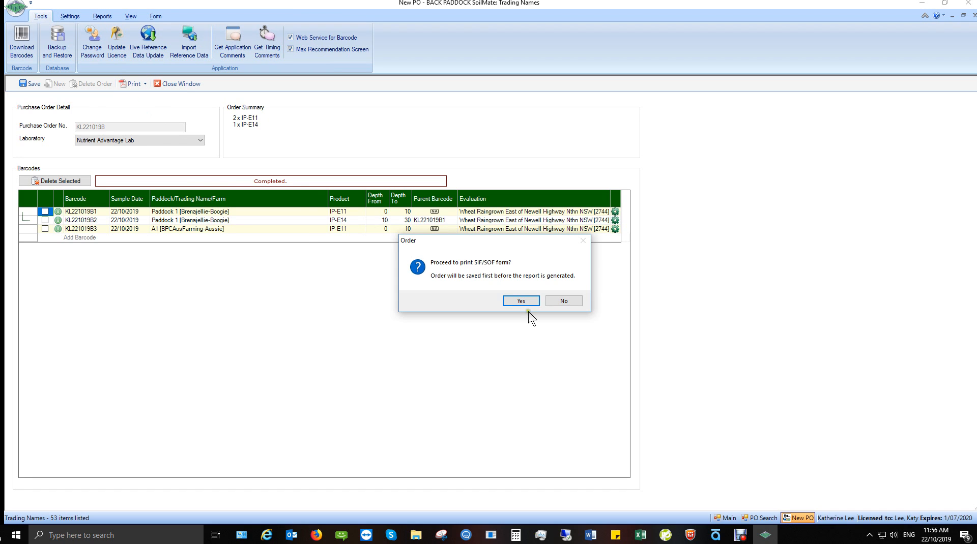
click(525, 301)
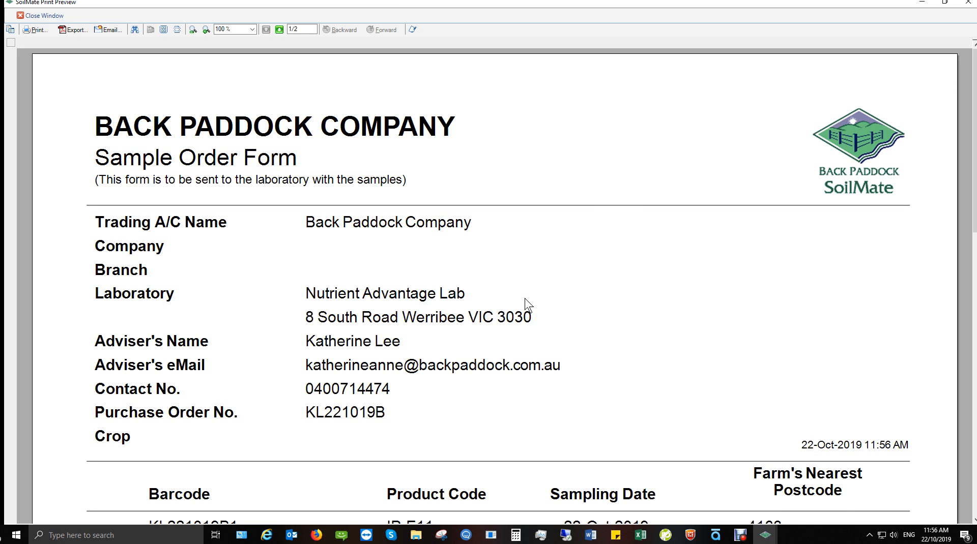
Review the Sample Order Form and Sample Information Form in the print preview, and close the preview and the order.
click(193, 30)
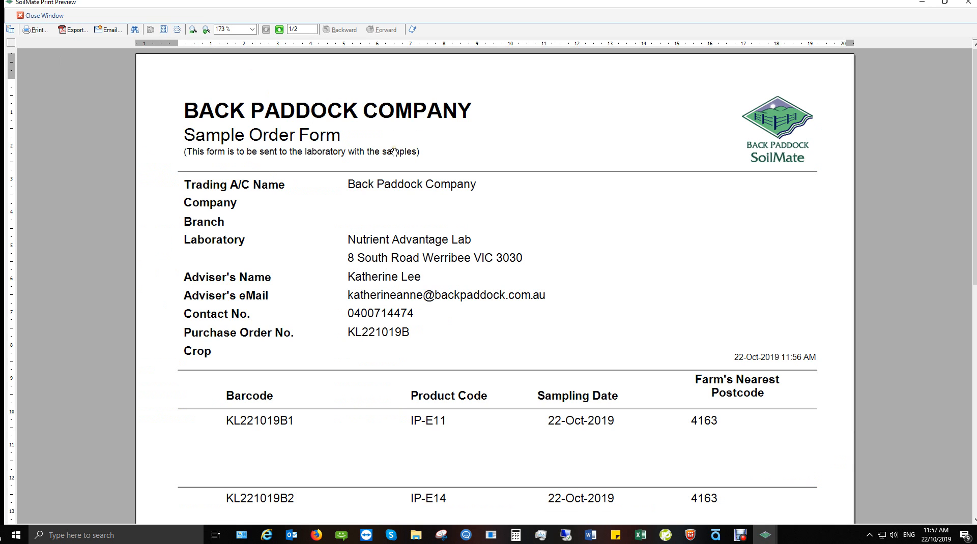
click(193, 31)
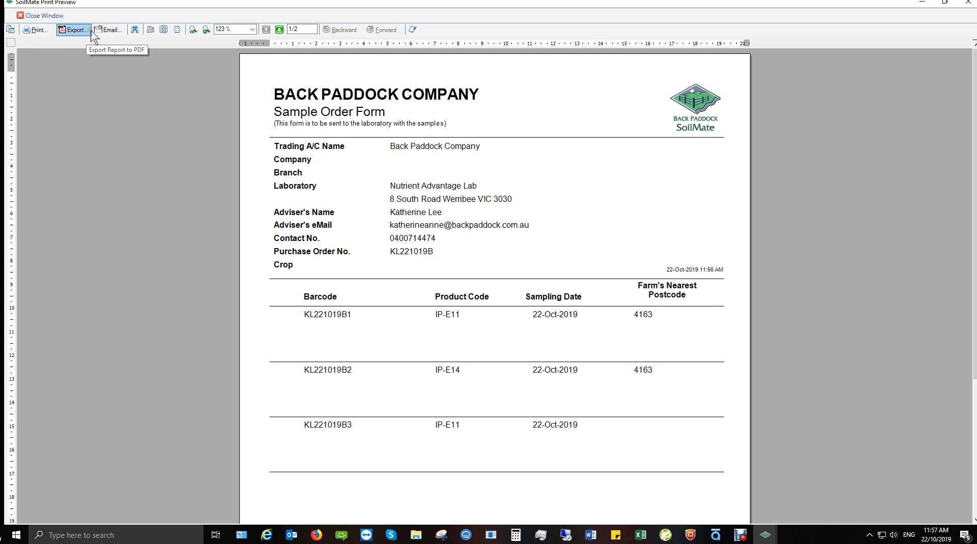
click(279, 30)
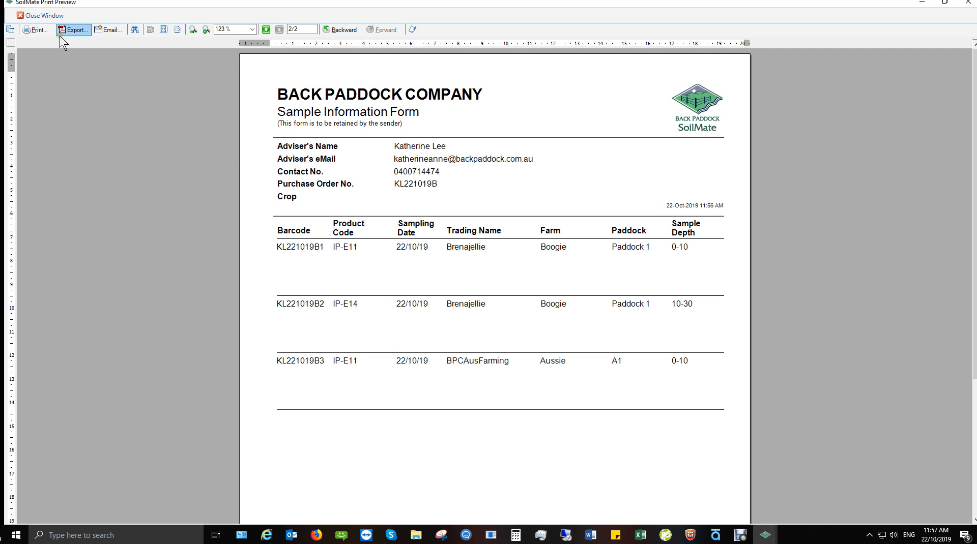
click(59, 17)
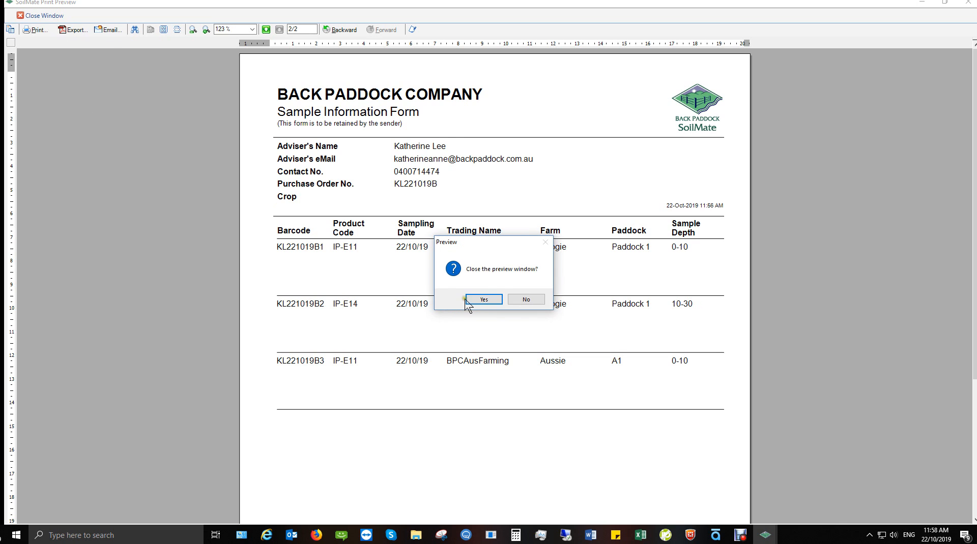
click(467, 301)
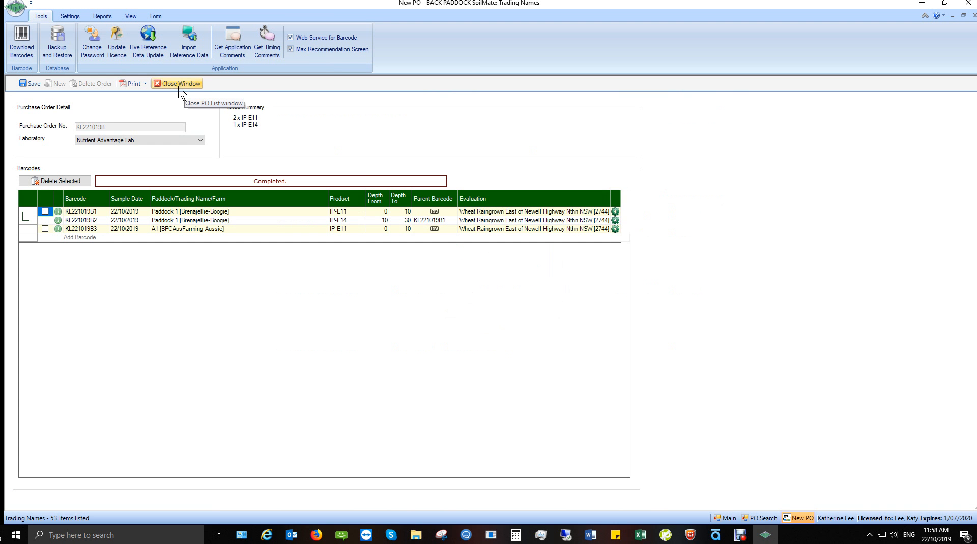
click(178, 87)
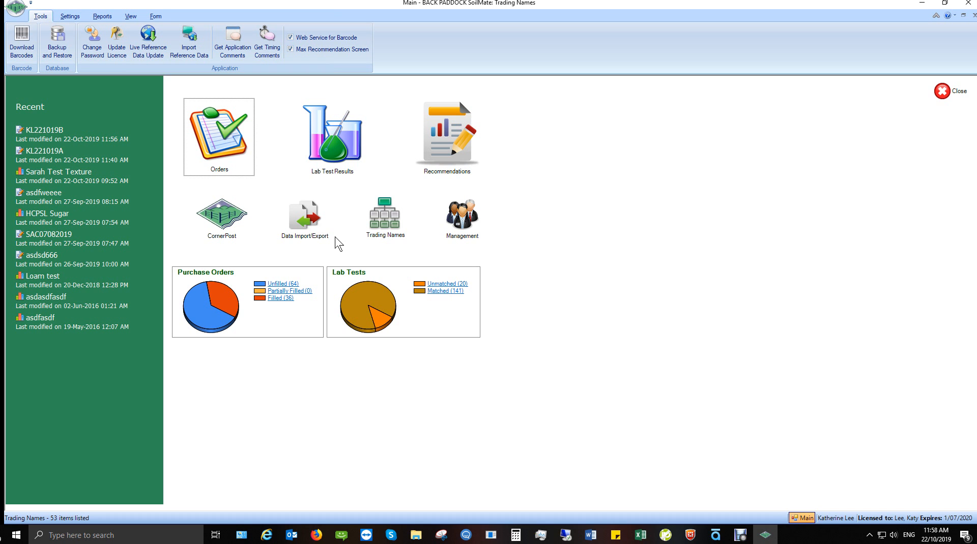
Check for new results to import in the lab test results list, and close the list.
click(342, 153)
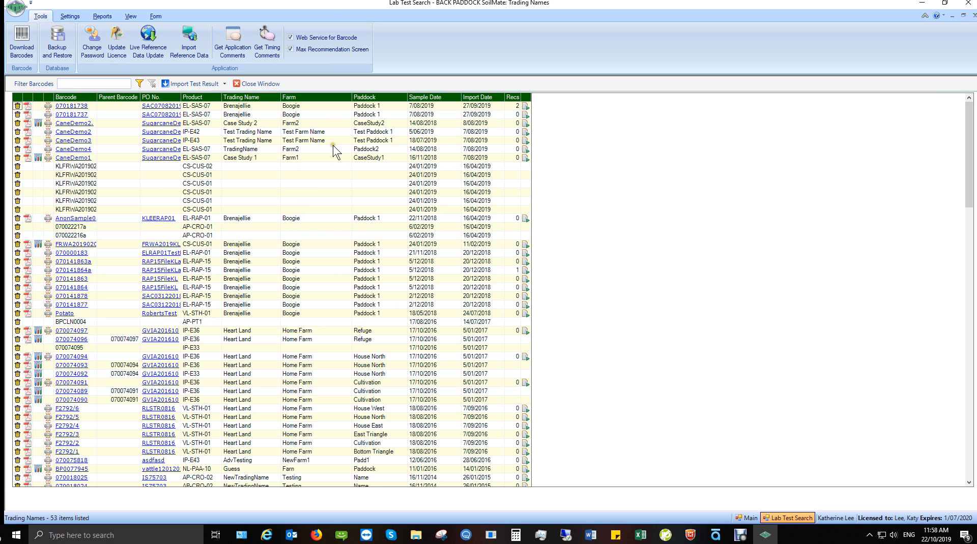
click(225, 84)
click(227, 96)
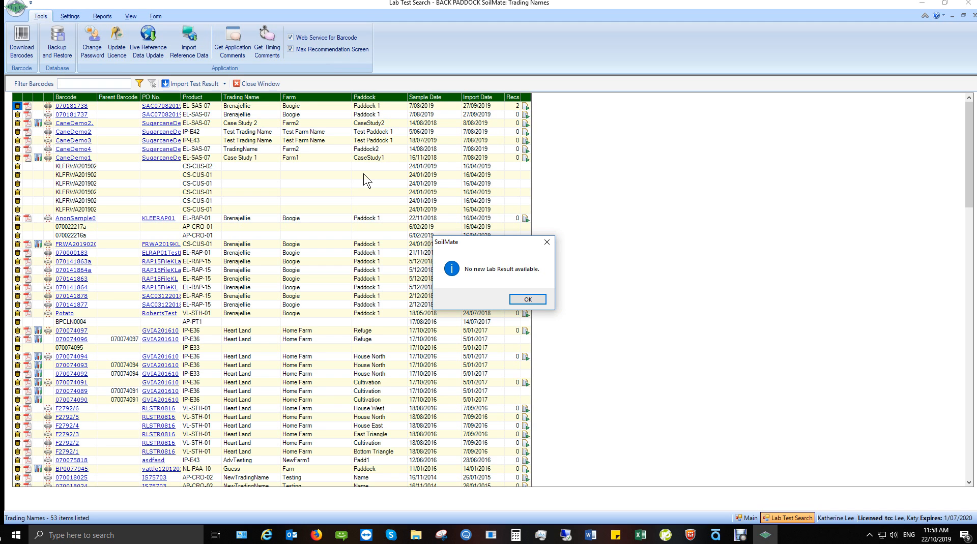
click(527, 300)
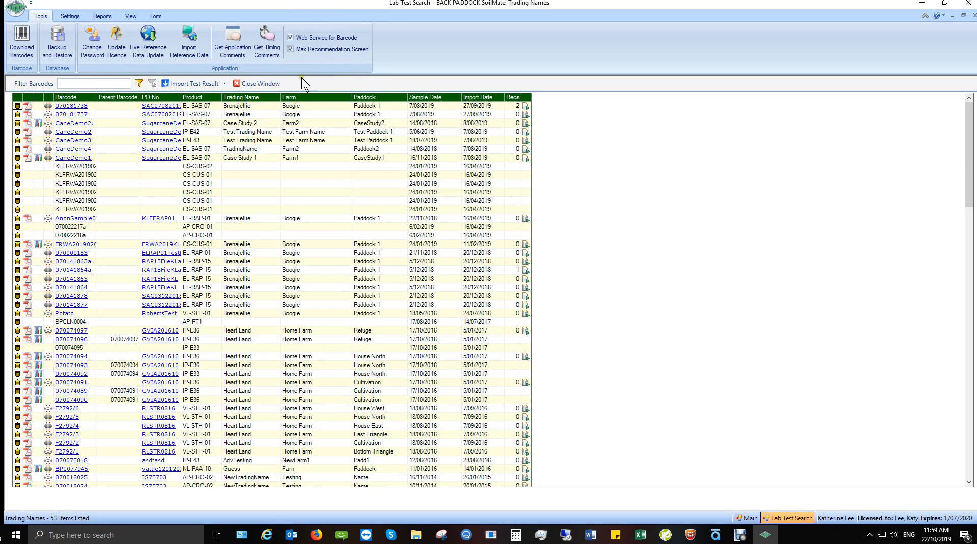
click(276, 84)
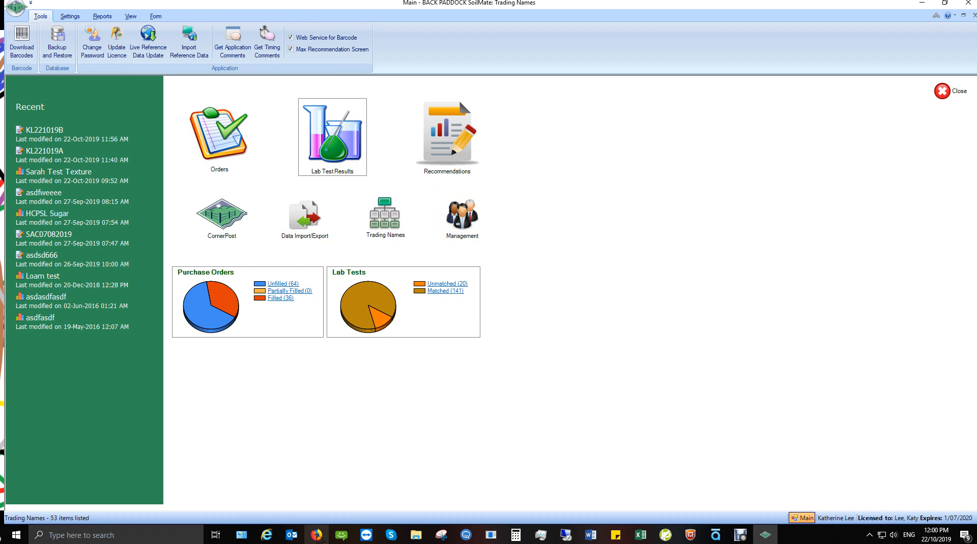
Switch to Firefox and examine the modules and HelpSheets on Back Paddock's SoilMate How To Guides page.
click(316, 535)
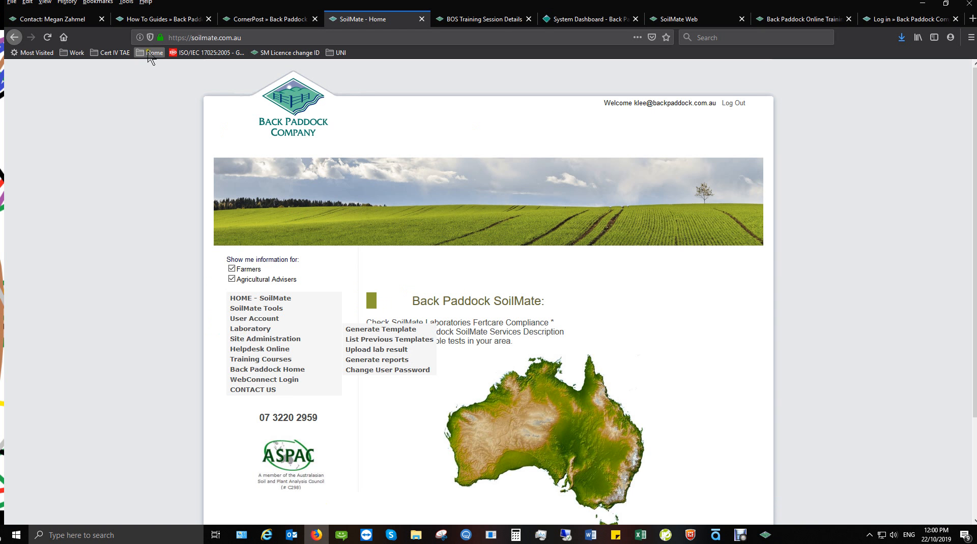
click(160, 19)
scroll(680, 382, up, 6)
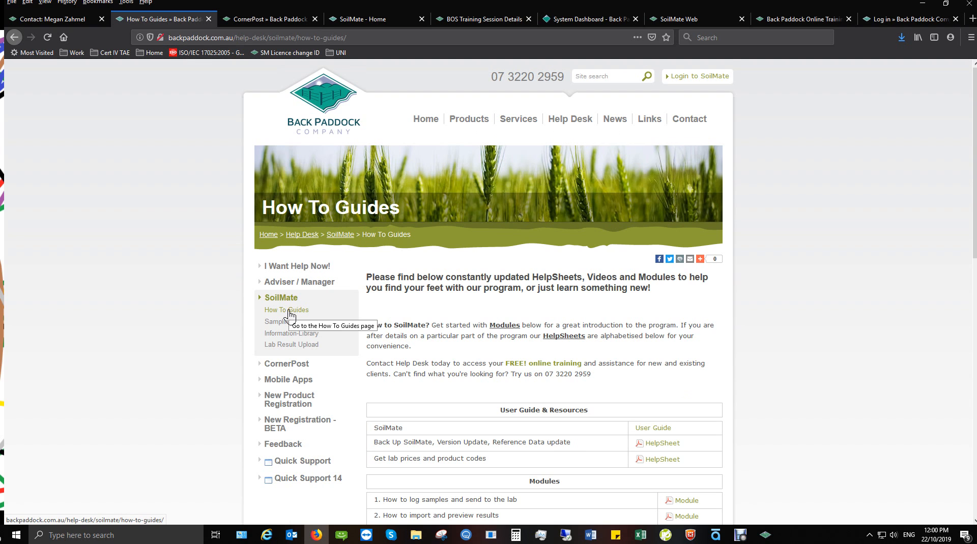
scroll(795, 408, down, 4)
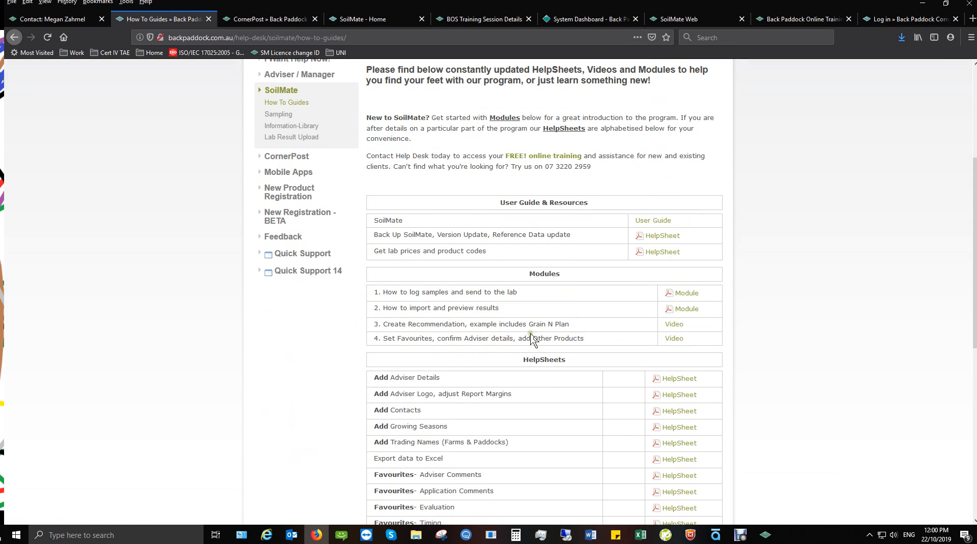
drag(572, 324, 382, 324)
drag(583, 339, 383, 340)
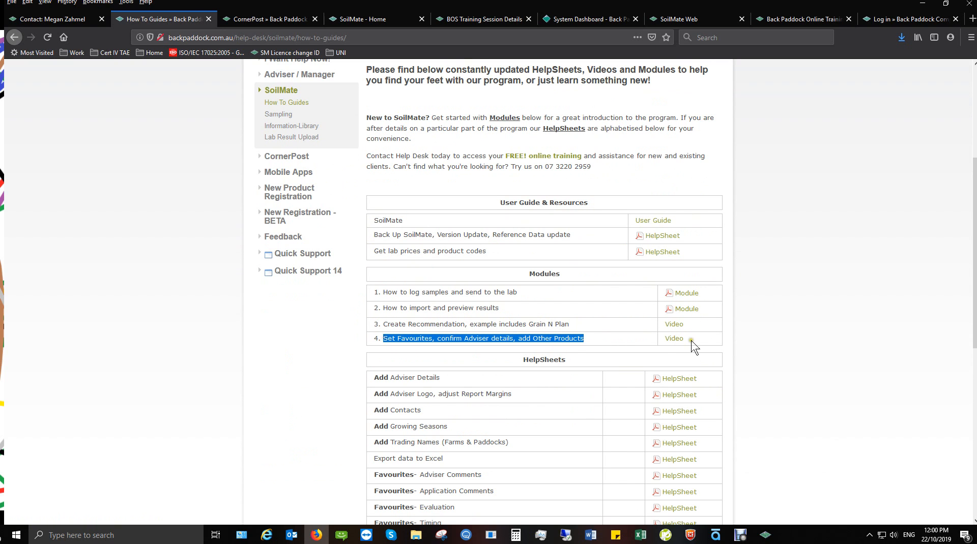
scroll(547, 330, down, 2)
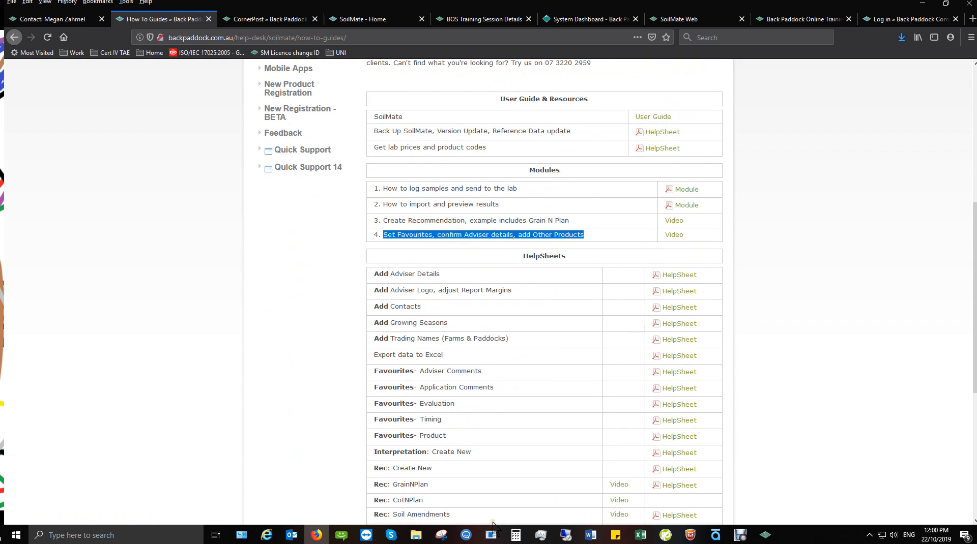
scroll(509, 305, up, 6)
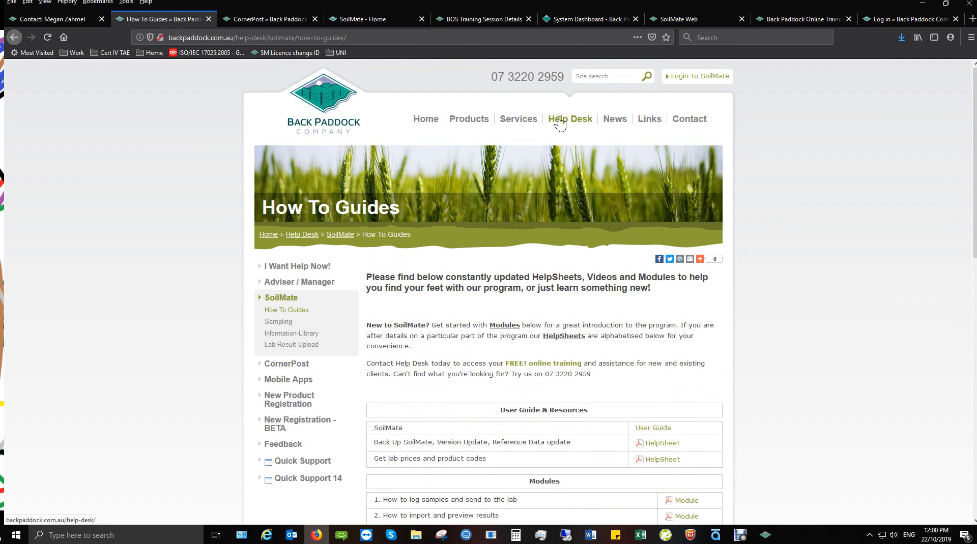
Open the booking form for a product demonstration or training session from Back Paddock's Help Desk page.
click(568, 123)
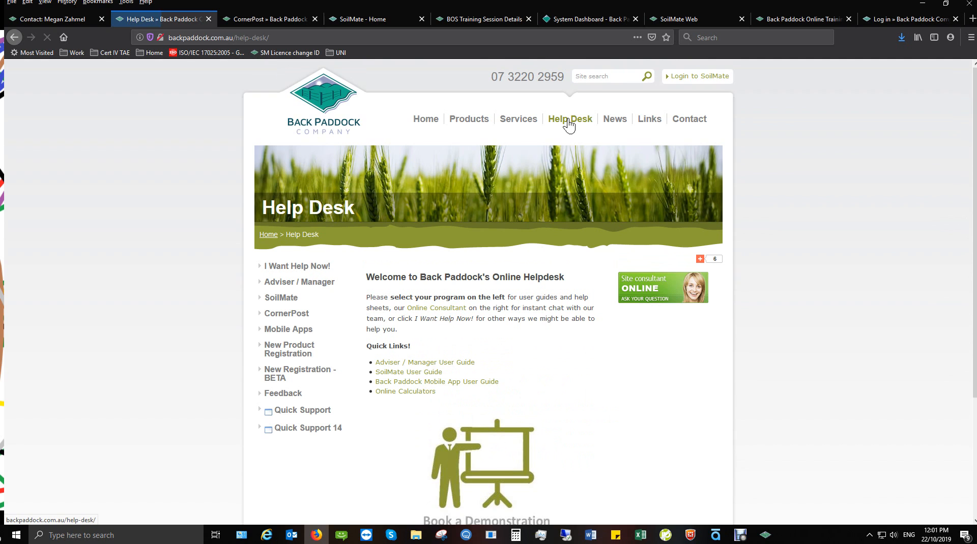
scroll(587, 250, down, 3)
scroll(587, 250, down, 1)
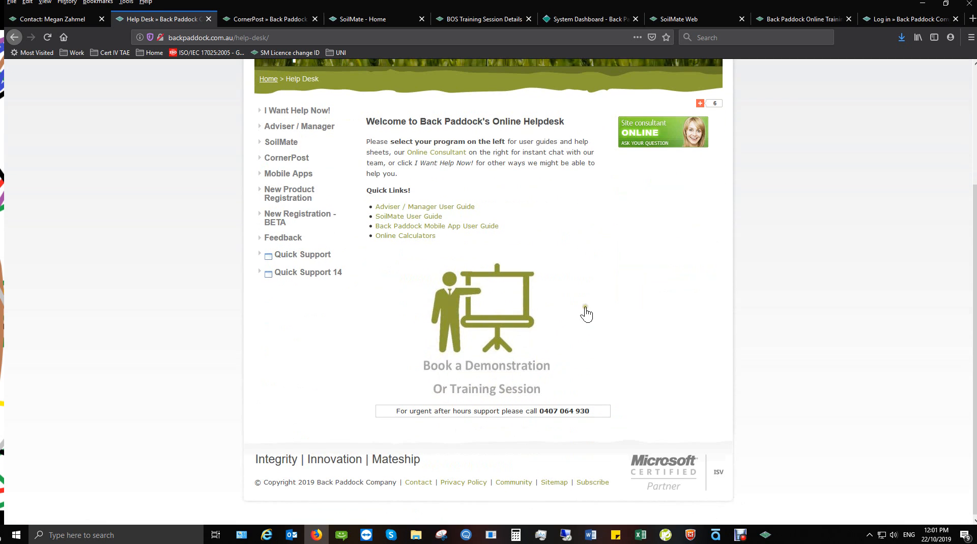
click(504, 327)
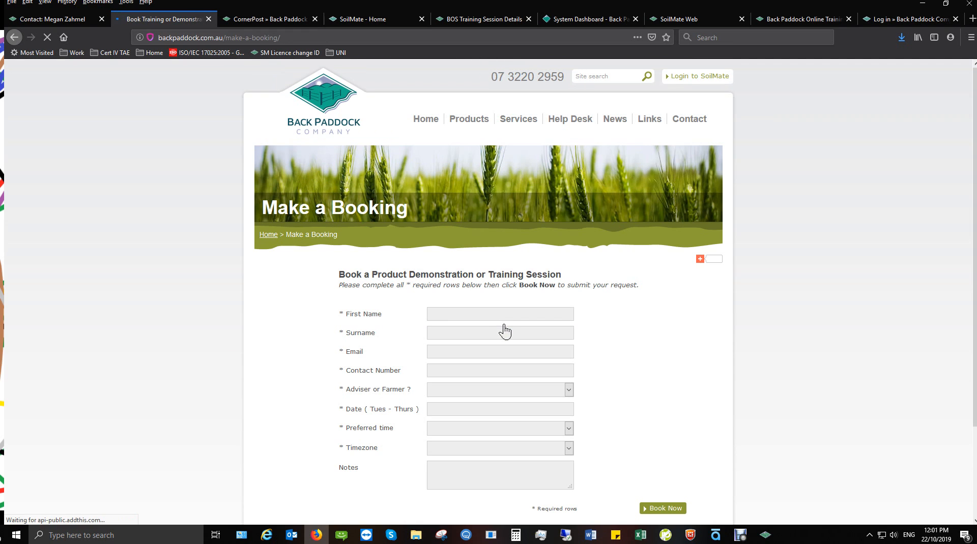
scroll(630, 354, down, 1)
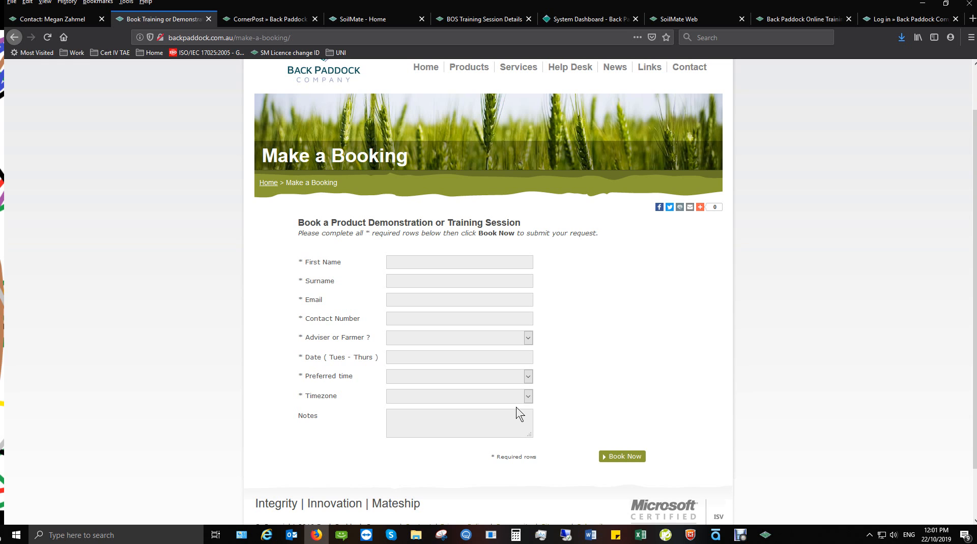
Return from the booking form to Back Paddock's Help Desk page, and switch to SoilMate.
click(15, 37)
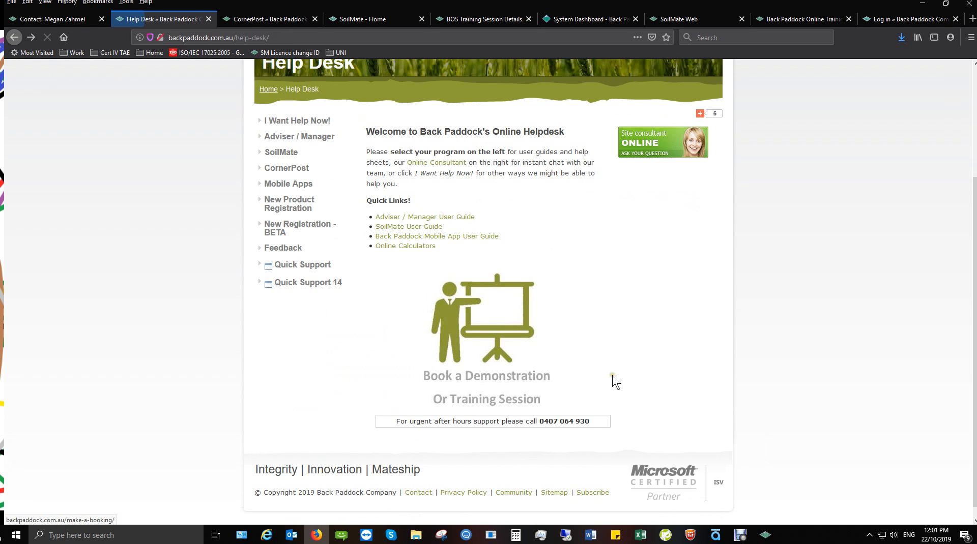
scroll(611, 379, up, 5)
click(764, 535)
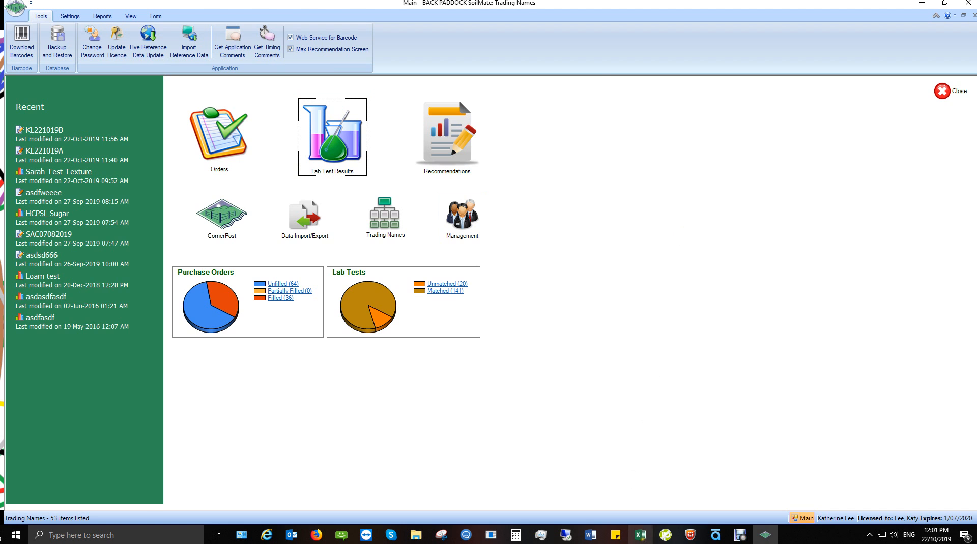
Switch to Excel and examine the analytes and purchase price row on the Soil sheet of the Nutrient Advantage Lab product range workbook.
click(640, 535)
click(517, 478)
scroll(507, 466, up, 8)
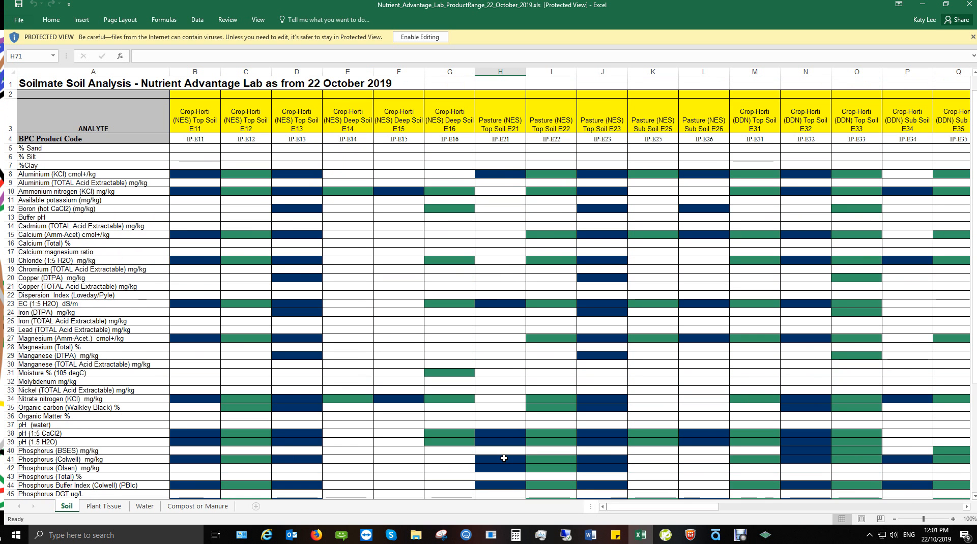
scroll(504, 458, down, 3)
scroll(503, 458, down, 7)
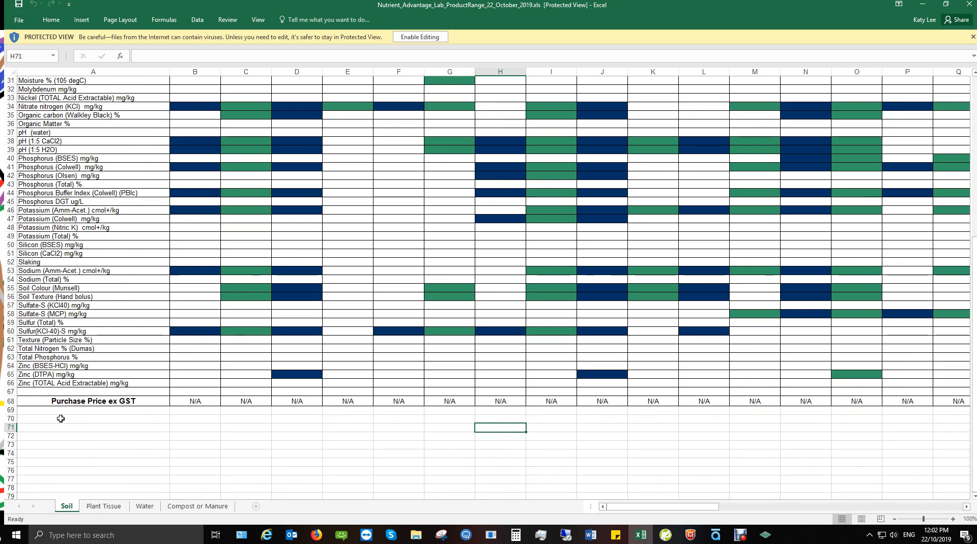
click(11, 402)
click(325, 448)
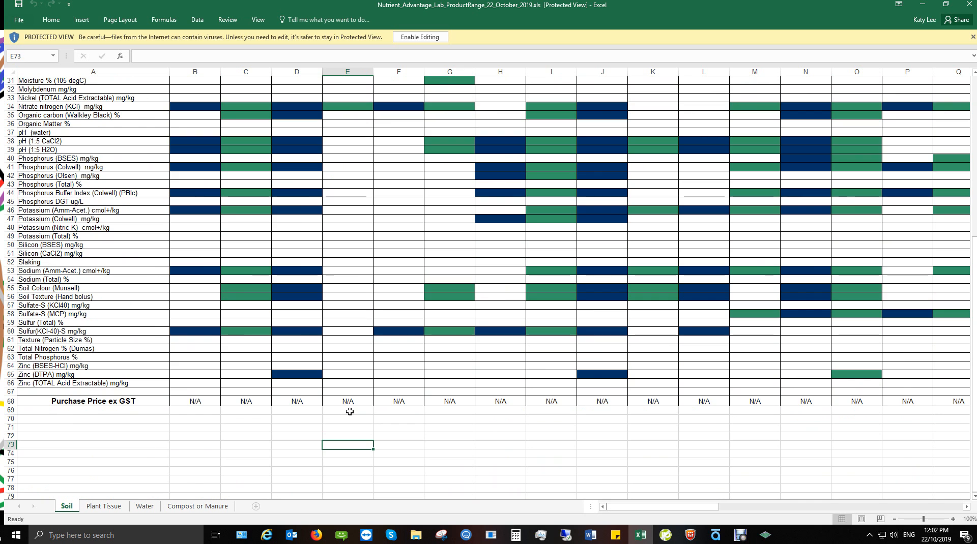
scroll(349, 412, up, 10)
Switch back to Firefox and look over the support phone number and the demonstration and training booking option on the Help Desk page.
click(766, 535)
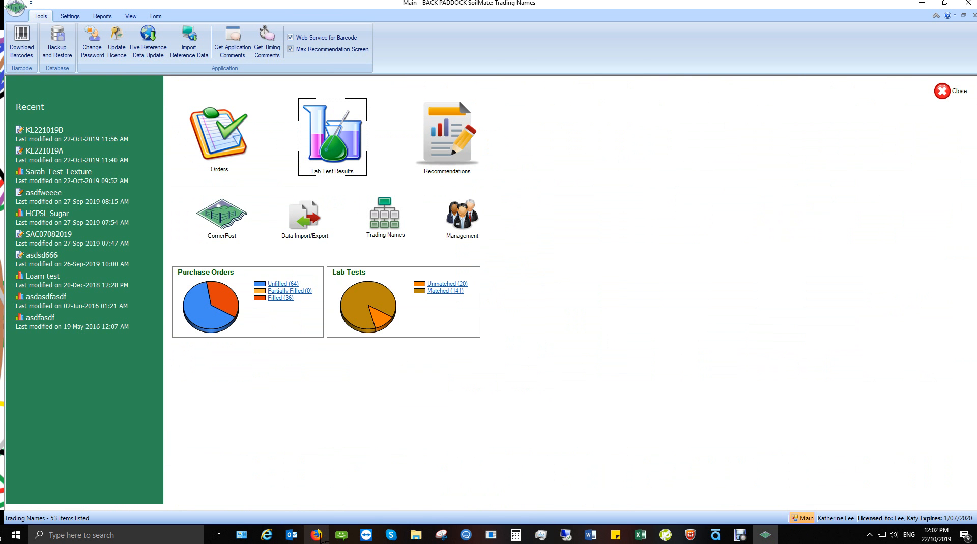
click(316, 535)
drag(490, 78, 557, 78)
click(568, 84)
click(564, 79)
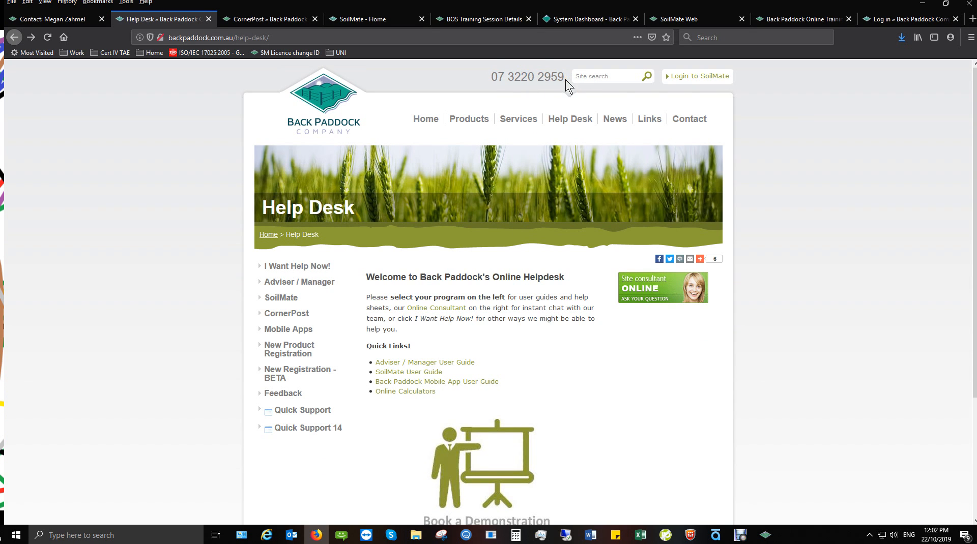
scroll(614, 346, down, 3)
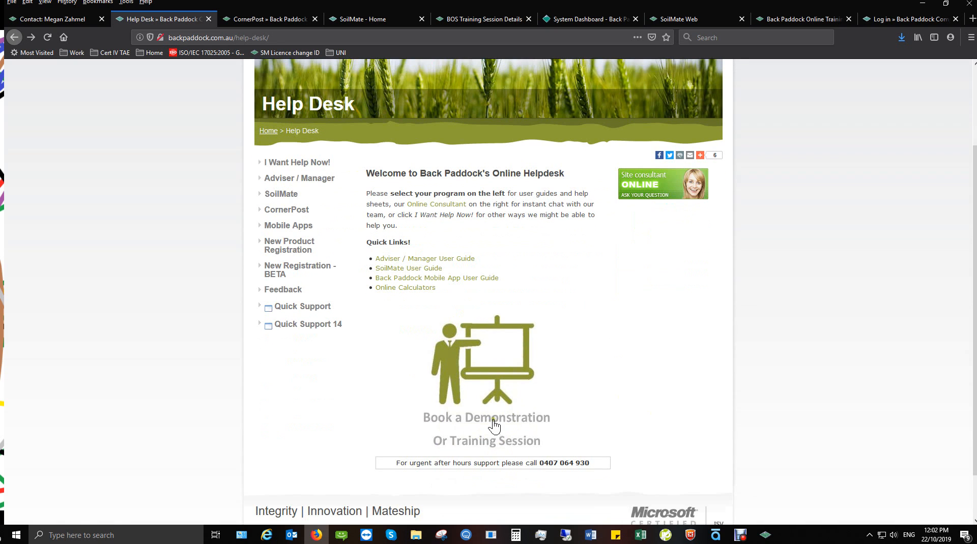